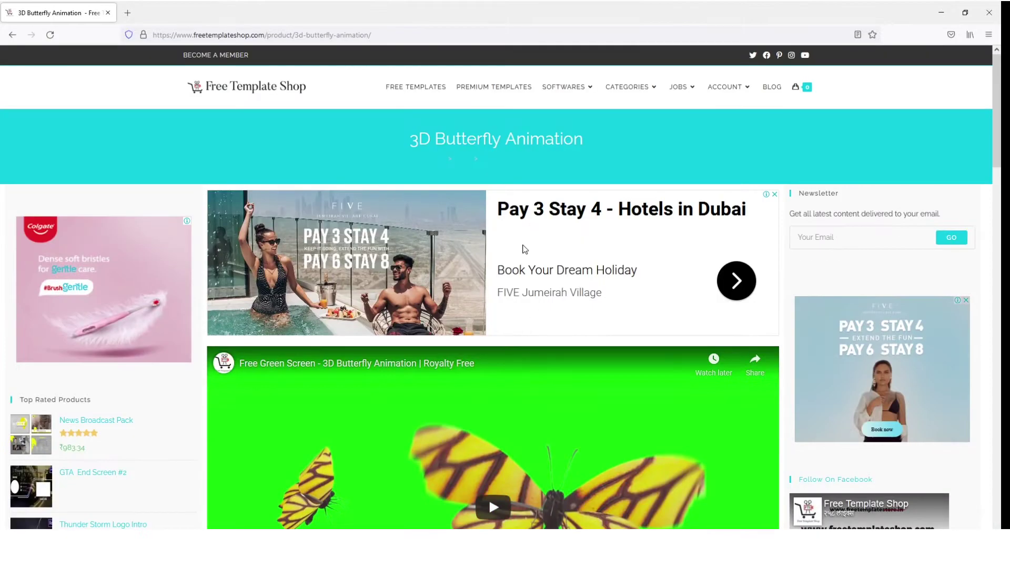
Play the 3D Butterfly Animation preview video on the product page and skip through it to see the butterfly motion
{"action": "scroll", "coordinate": [490, 258], "scroll_direction": "down", "scroll_amount": 6}
{"action": "left_click", "coordinate": [492, 247]}
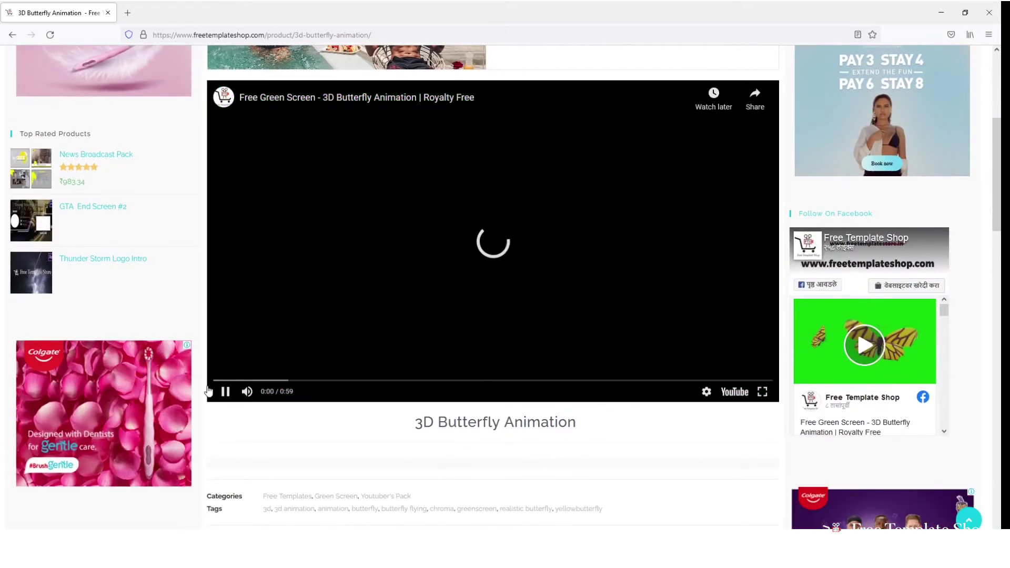
{"action": "left_click", "coordinate": [313, 379]}
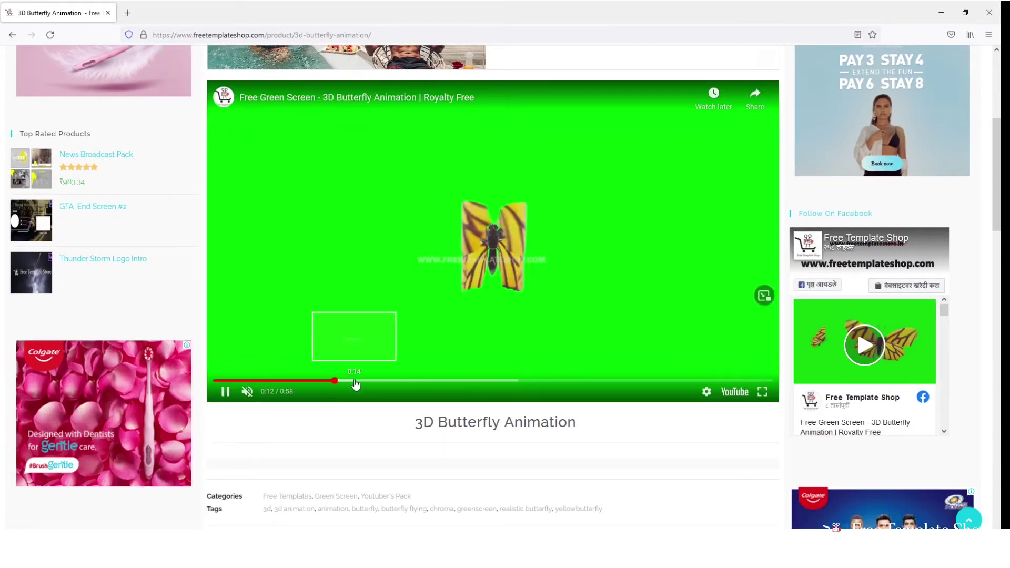
{"action": "left_click", "coordinate": [359, 382]}
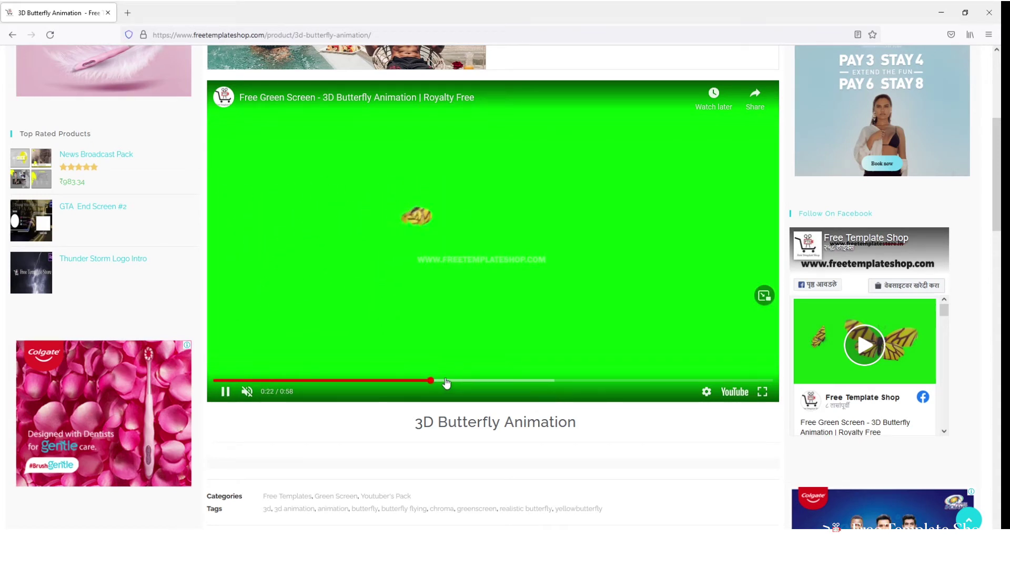
{"action": "left_click", "coordinate": [488, 379]}
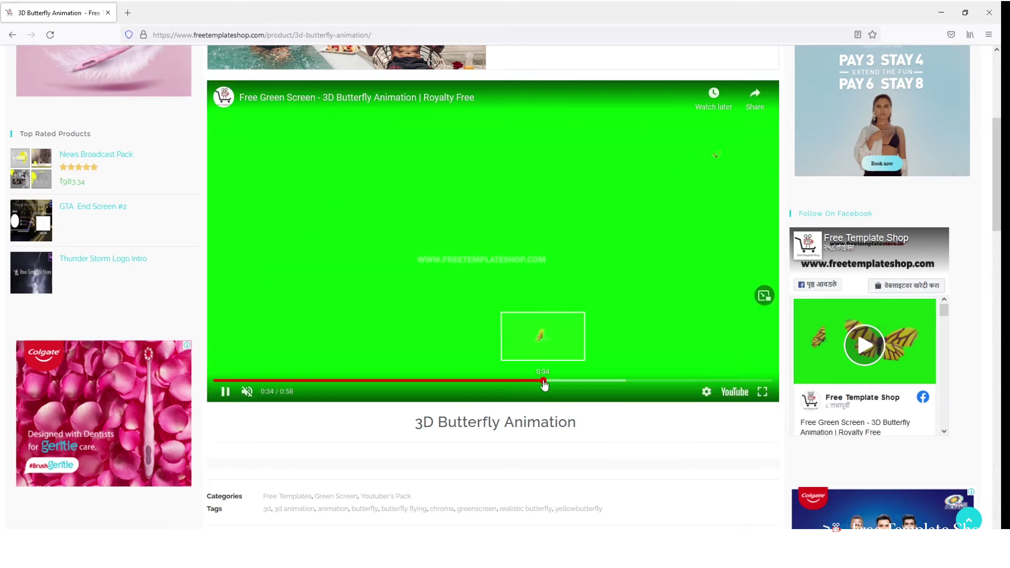
{"action": "left_click", "coordinate": [592, 379]}
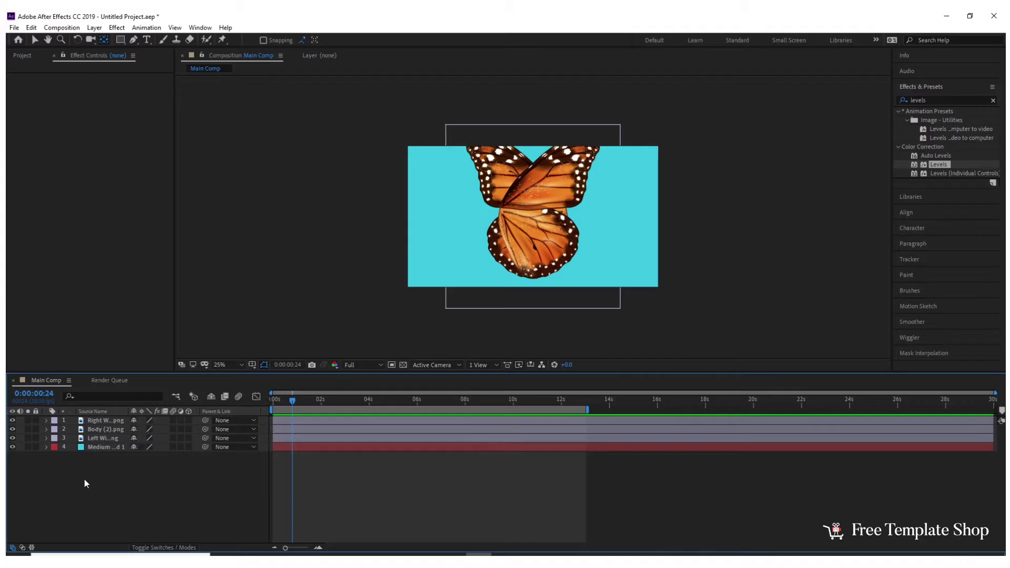
Toggle the visibility of the right wing, body and left wing layers to check which butterfly part each one holds
{"action": "left_click", "coordinate": [96, 431]}
{"action": "left_click", "coordinate": [402, 505]}
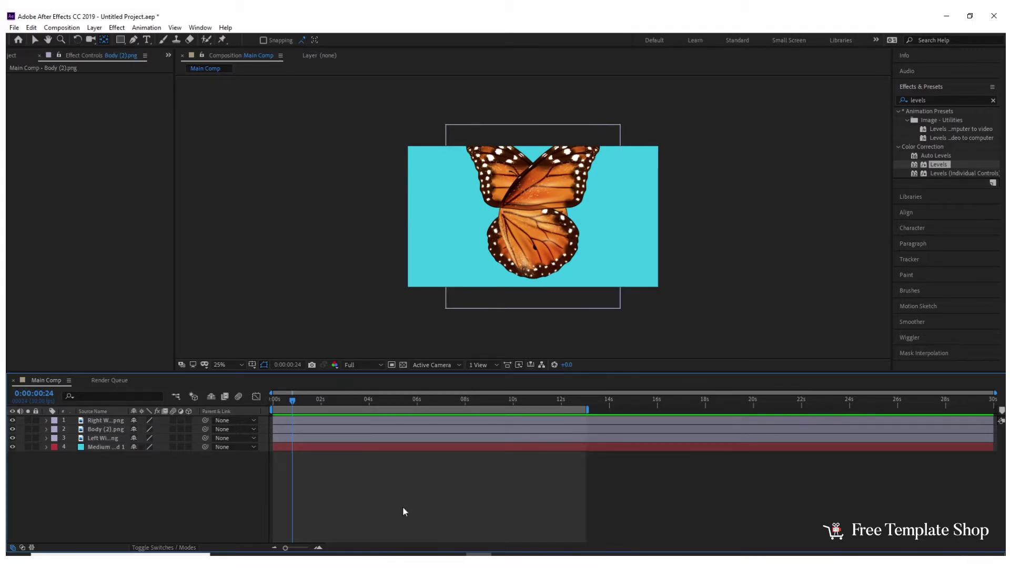
{"action": "left_click", "coordinate": [12, 421]}
{"action": "left_click", "coordinate": [15, 430]}
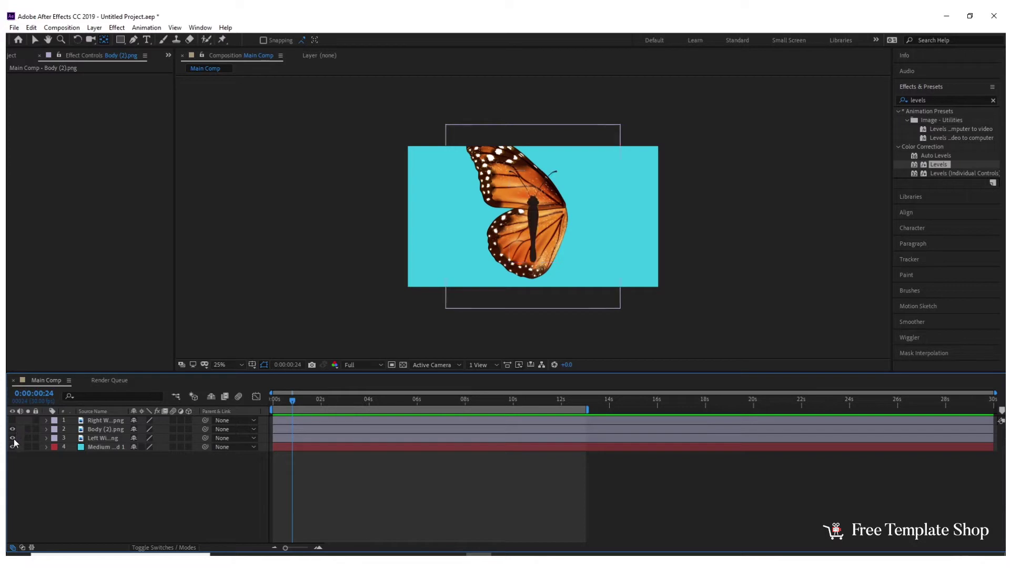
{"action": "left_click", "coordinate": [13, 439]}
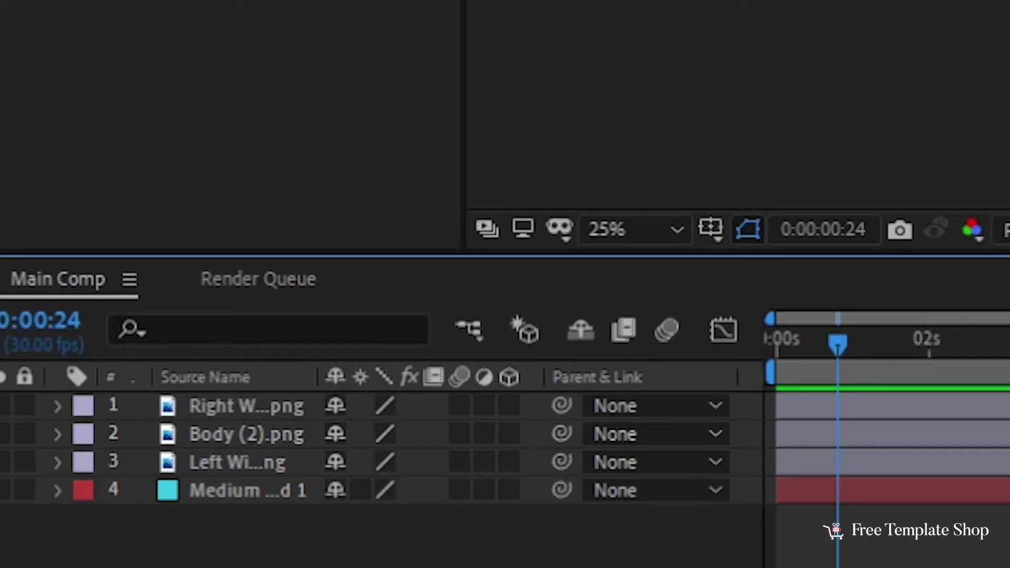
Place the Body (2).png layer above both wing layers and shift the right wing to the right of the body
{"action": "left_click_drag", "start_coordinate": [220, 427], "coordinate": [216, 404]}
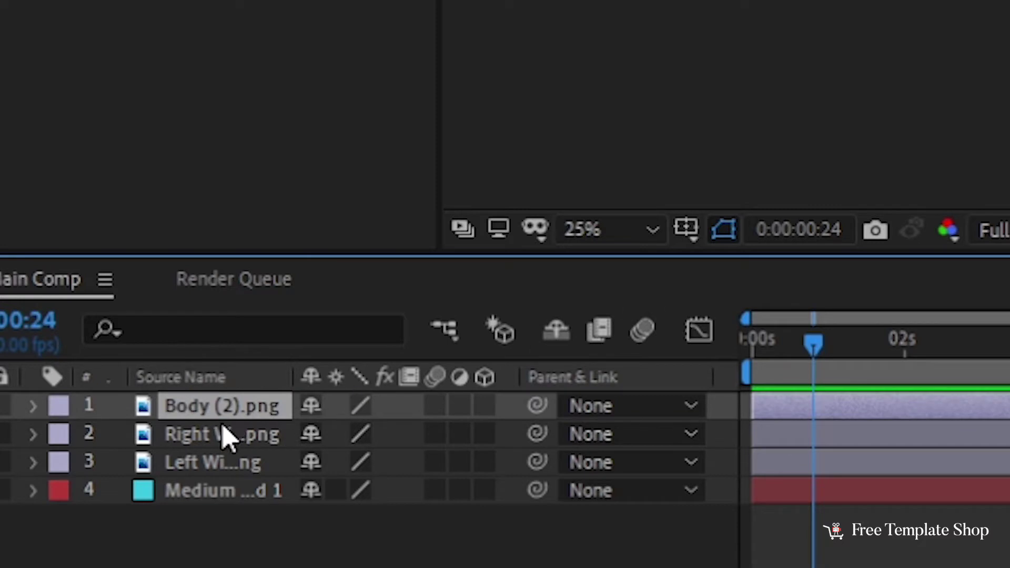
{"action": "left_click", "coordinate": [204, 434]}
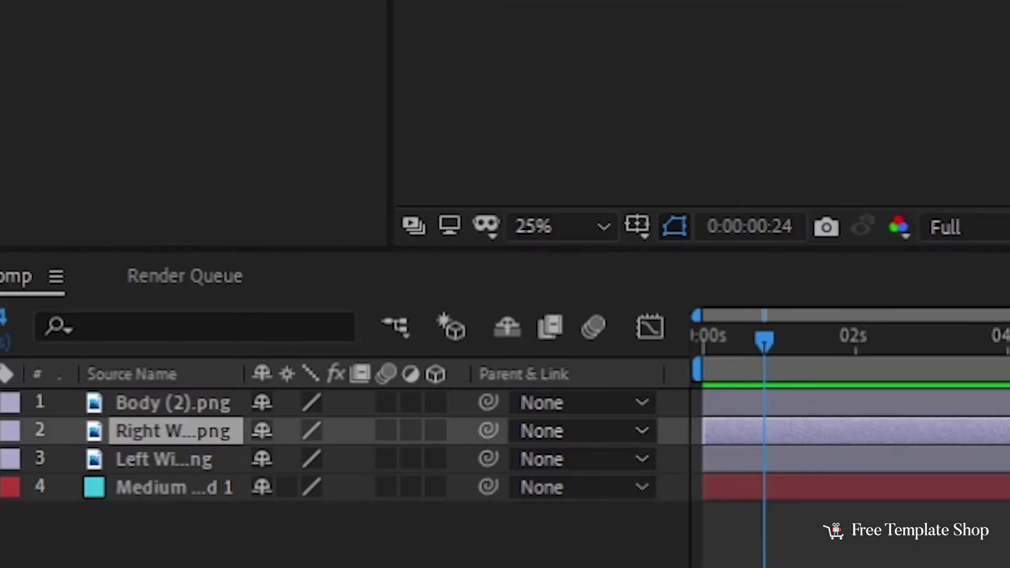
{"action": "left_click_drag", "start_coordinate": [946, 32], "coordinate": [935, 21]}
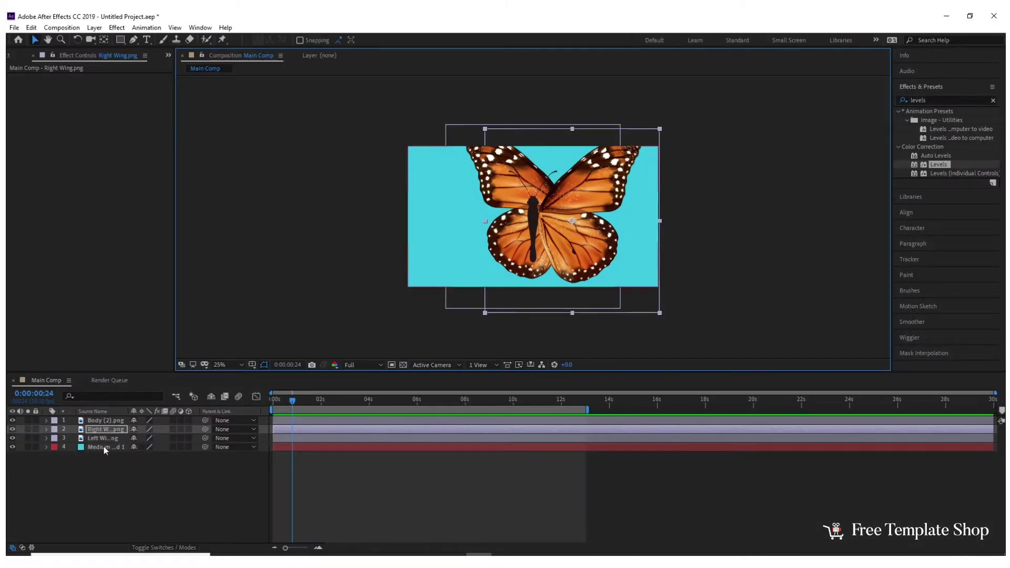
{"action": "left_click", "coordinate": [157, 533]}
Set the Right Wing layer's scale to 63%
{"action": "left_click", "coordinate": [155, 431]}
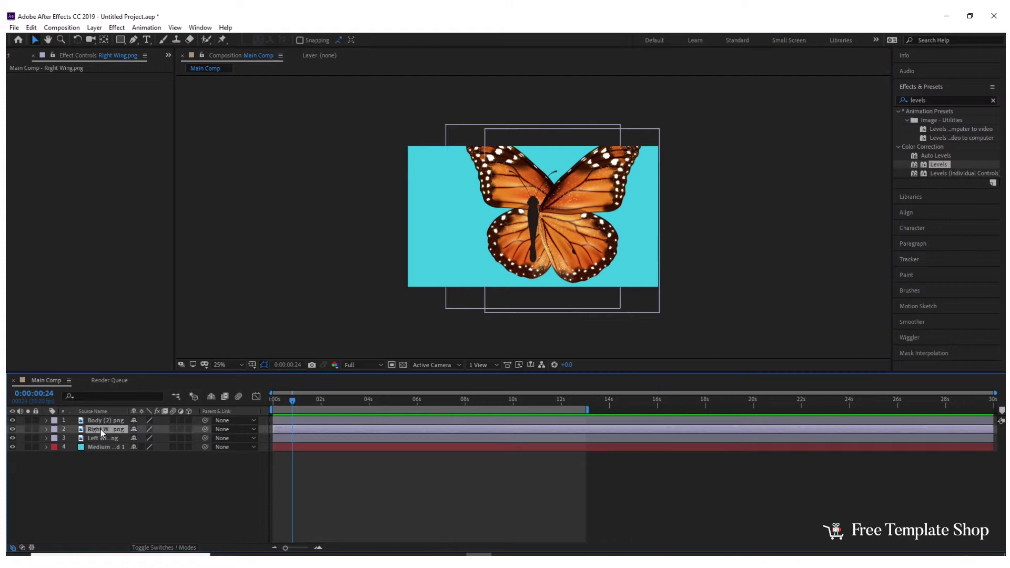
{"action": "key", "text": "s"}
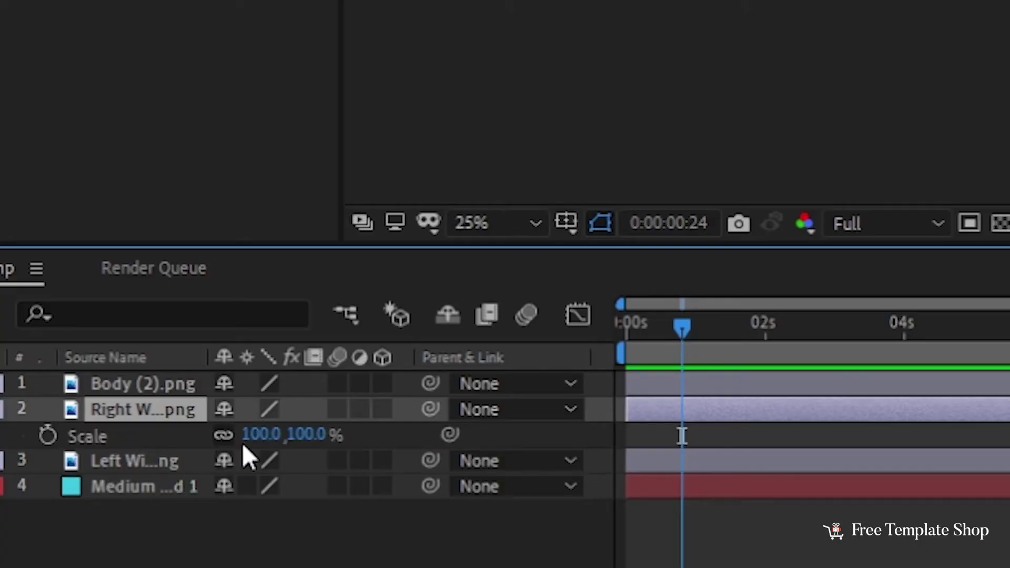
{"action": "left_click", "coordinate": [247, 436]}
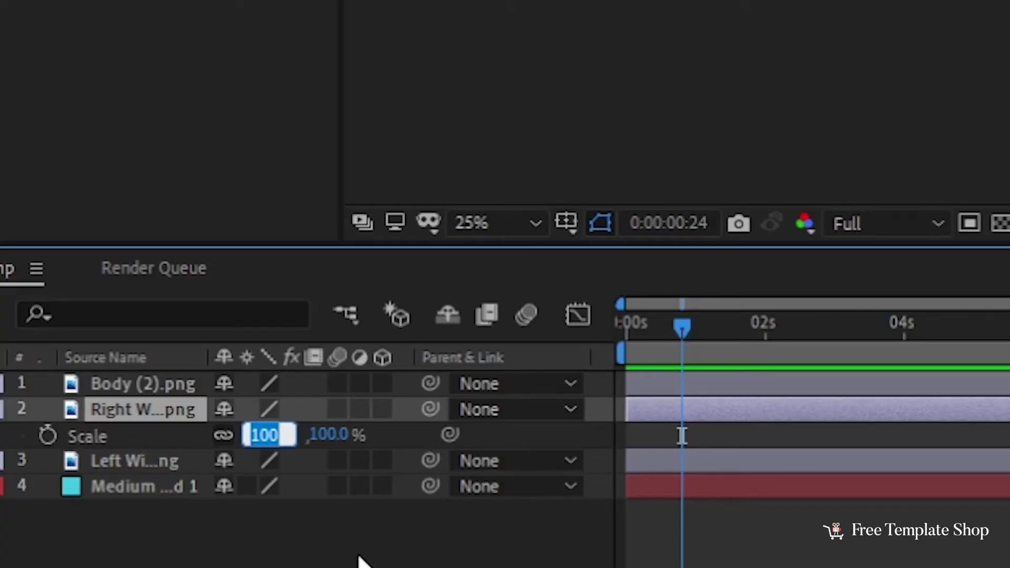
{"action": "type", "text": "63"}
{"action": "key", "text": "Return"}
{"action": "left_click", "coordinate": [182, 547]}
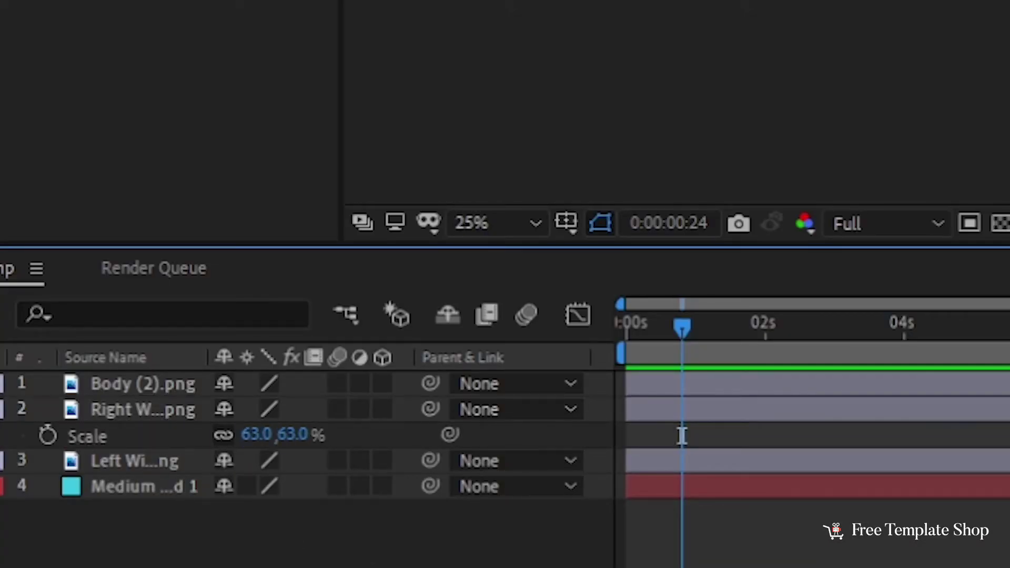
Set the Left Wing layer's scale to 63%
{"action": "left_click", "coordinate": [144, 459]}
{"action": "key", "text": "s"}
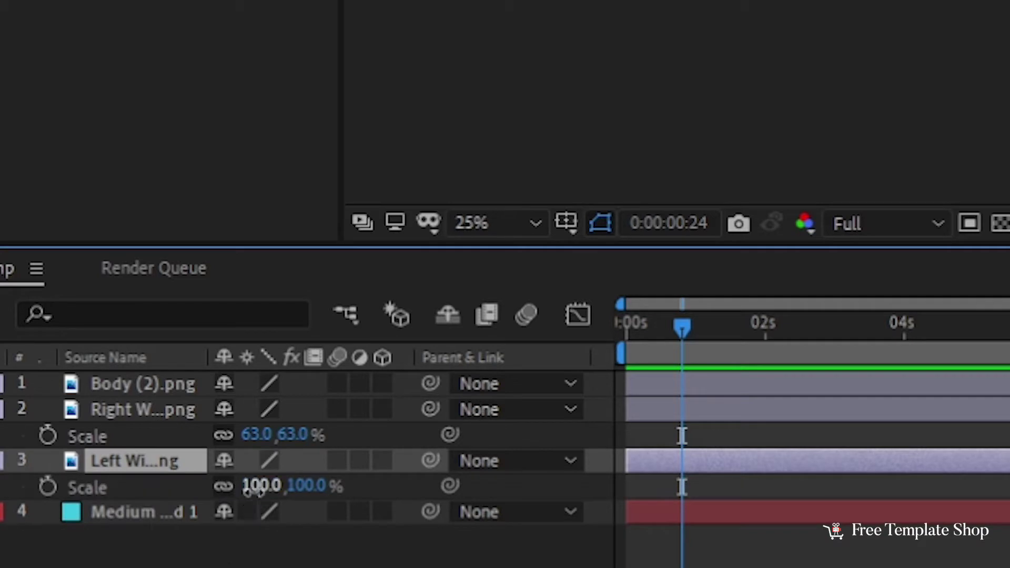
{"action": "left_click", "coordinate": [261, 487]}
{"action": "type", "text": "63"}
{"action": "key", "text": "Return"}
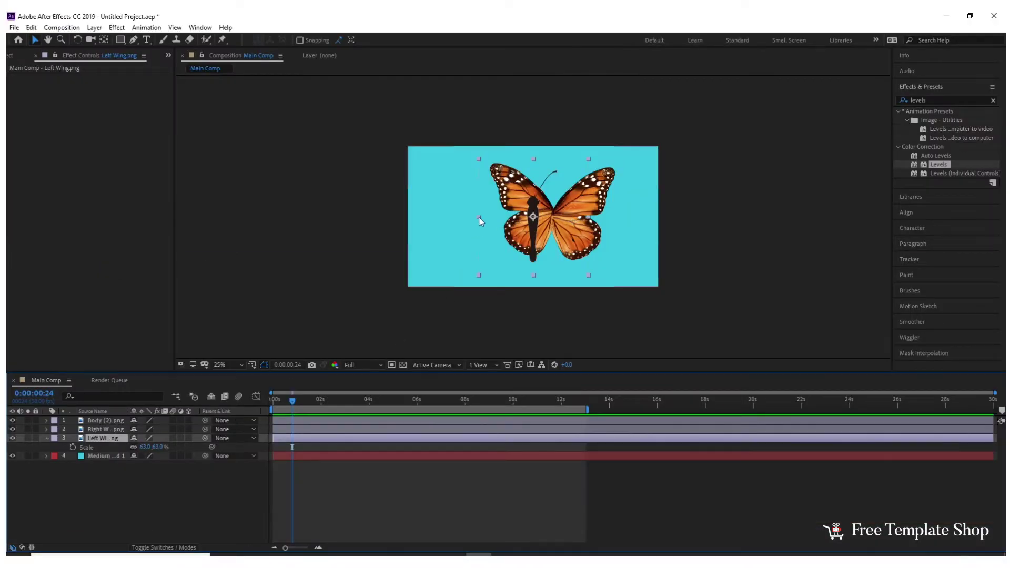
Position the left and right wings so their inner edges meet the two sides of the butterfly's body
{"action": "left_click_drag", "start_coordinate": [480, 221], "coordinate": [453, 224]}
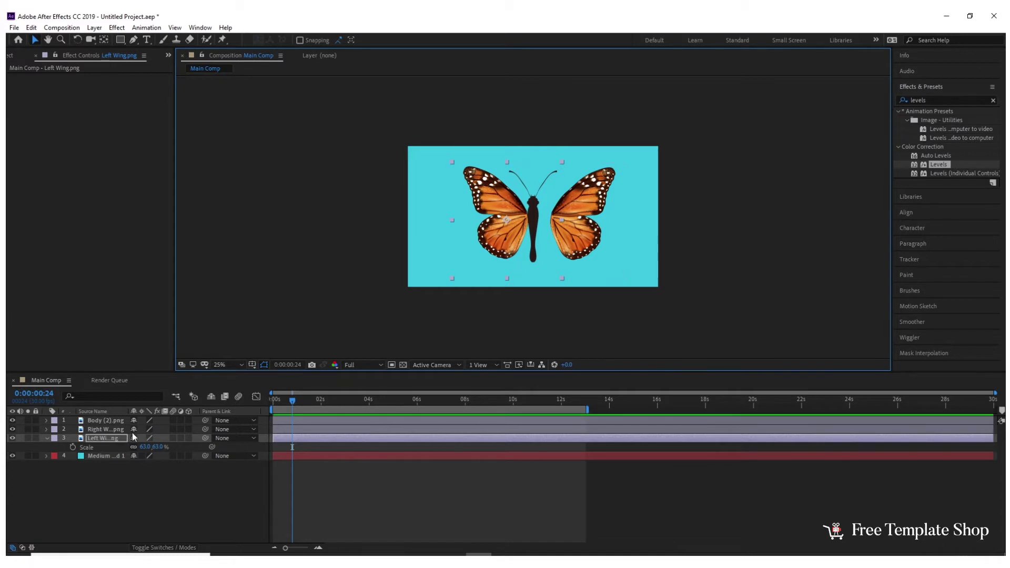
{"action": "left_click", "coordinate": [112, 430]}
{"action": "left_click_drag", "start_coordinate": [591, 190], "coordinate": [577, 189]}
{"action": "left_click", "coordinate": [586, 489]}
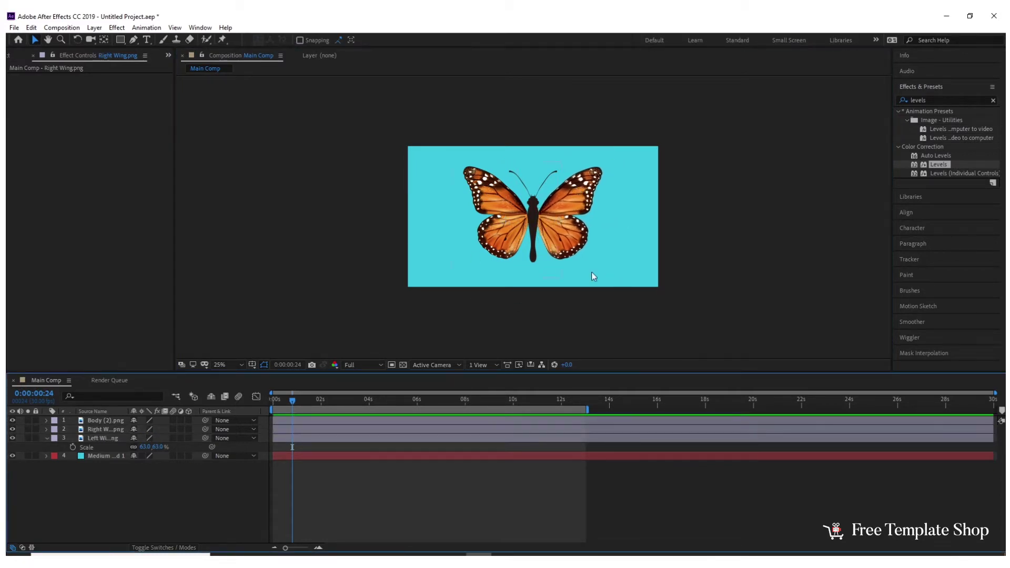
{"action": "left_click", "coordinate": [49, 438]}
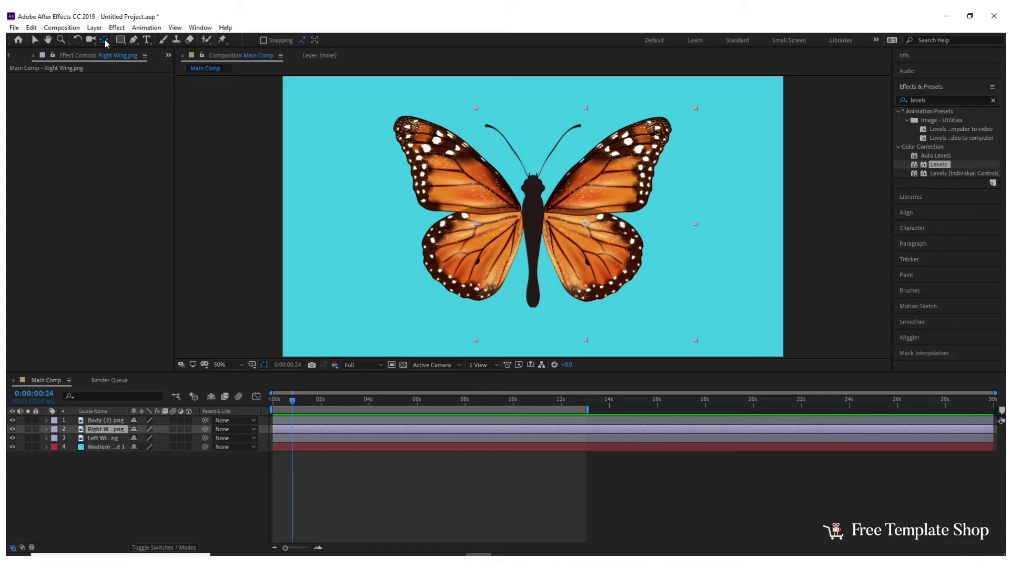
Move the Right Wing layer's anchor point to where the wing joins the body, using the Pan Behind tool
{"action": "left_click", "coordinate": [117, 477]}
{"action": "left_click", "coordinate": [104, 41]}
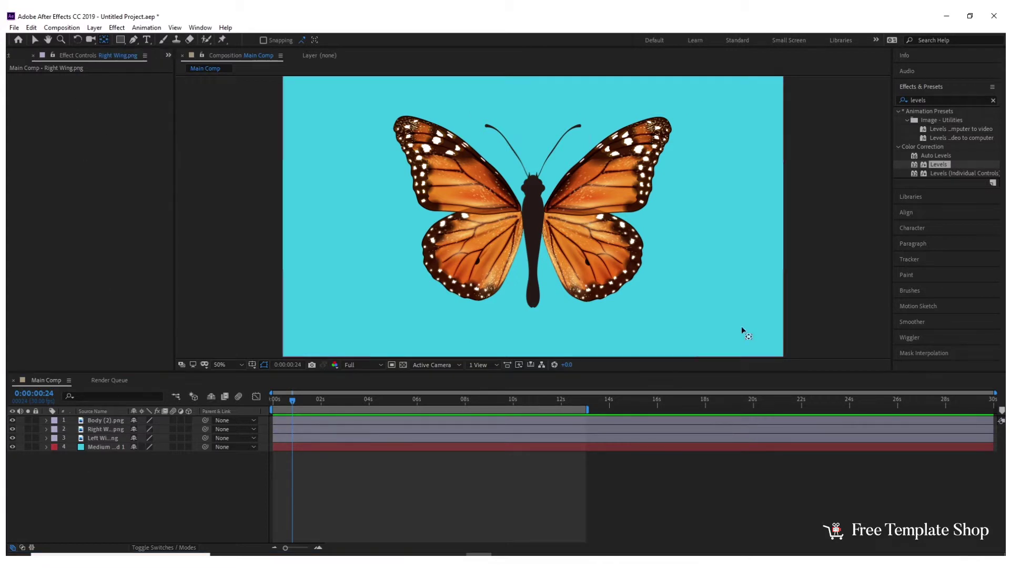
{"action": "left_click", "coordinate": [94, 444]}
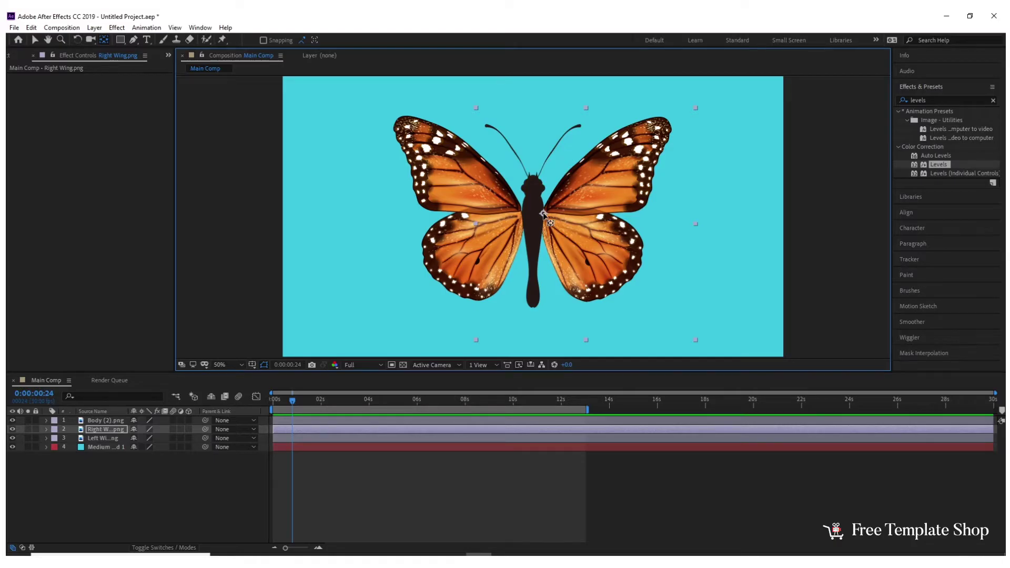
{"action": "key", "text": "period"}
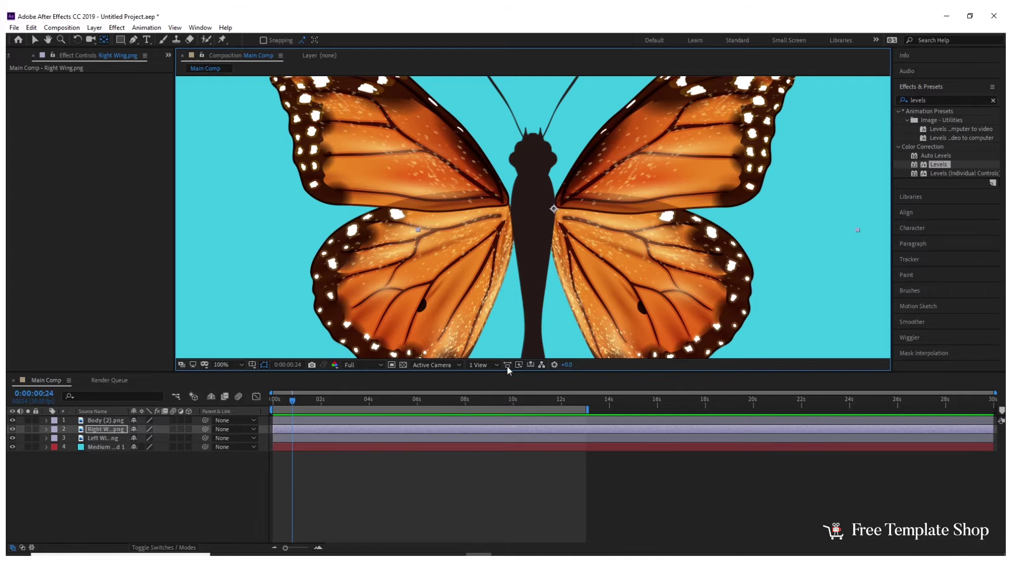
Move the Left Wing layer's anchor point to the spot where that wing joins the body
{"action": "left_click", "coordinate": [98, 439]}
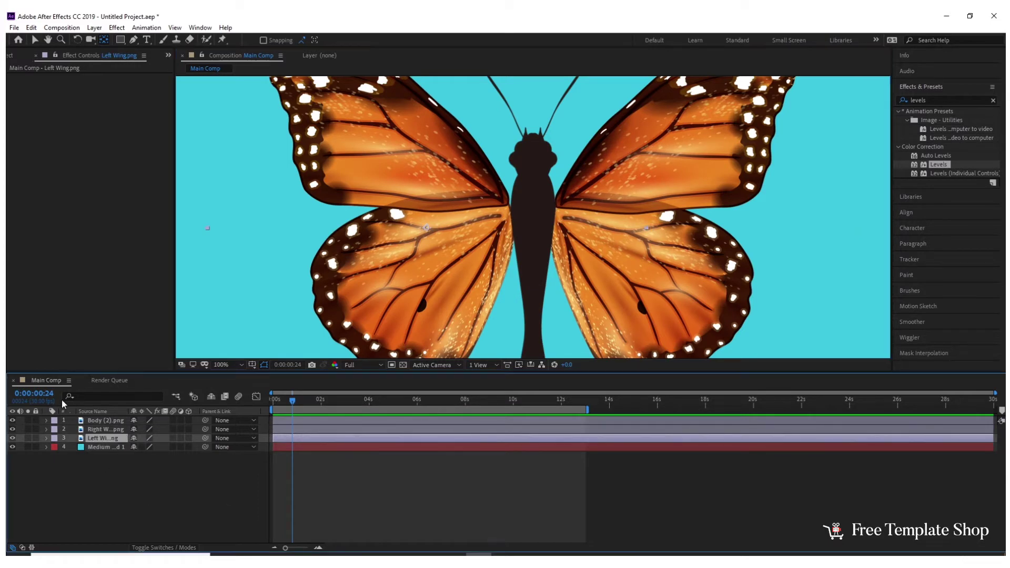
{"action": "left_click_drag", "start_coordinate": [426, 230], "coordinate": [506, 209]}
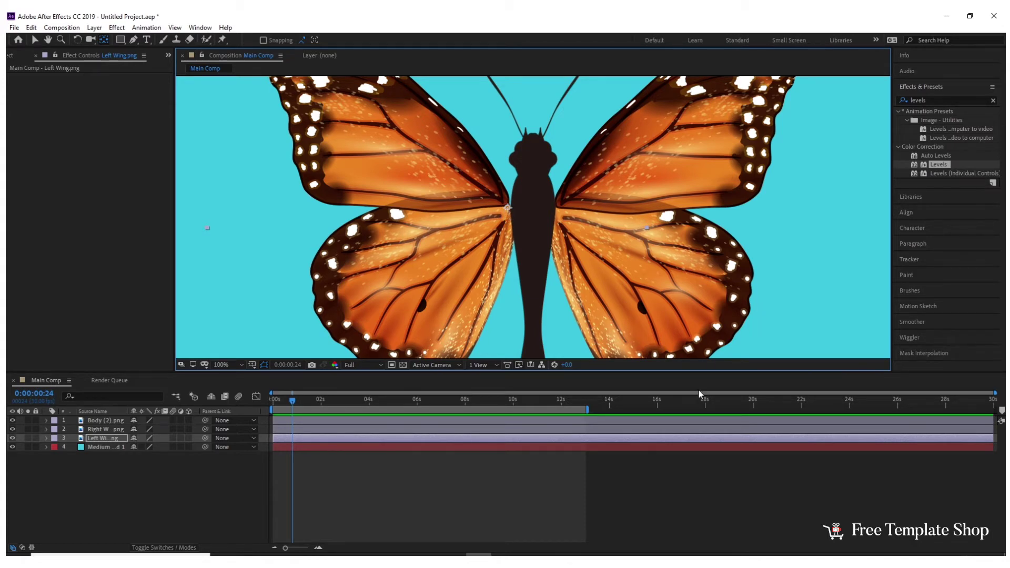
{"action": "key", "text": "comma"}
{"action": "key", "text": "comma"}
{"action": "left_click", "coordinate": [661, 462]}
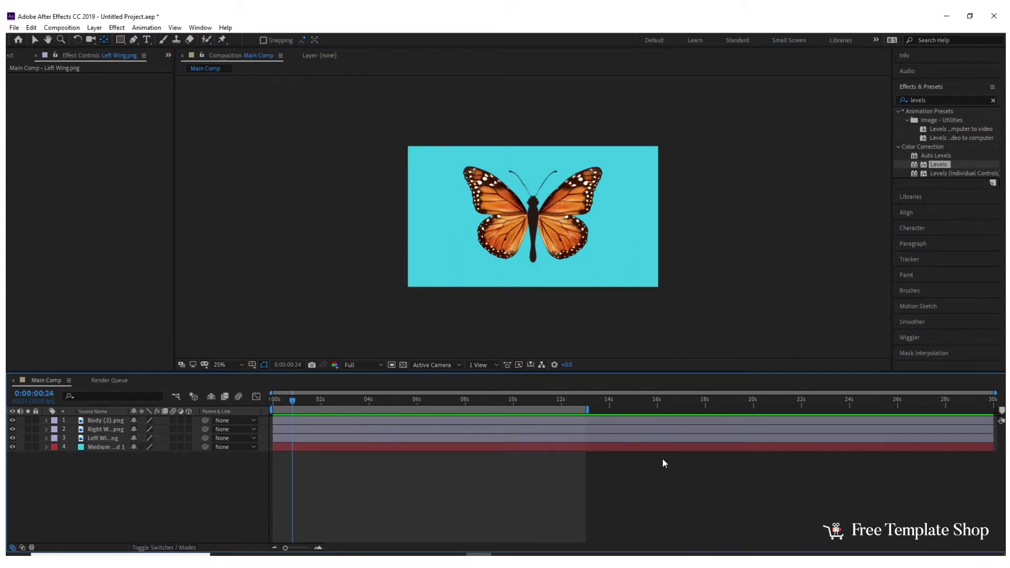
{"action": "key", "text": "period"}
{"action": "key", "text": "comma"}
Turn the body, right wing and left wing layers into 3D layers, leaving the solid background layer 2D
{"action": "left_click", "coordinate": [147, 548]}
{"action": "left_click", "coordinate": [147, 548]}
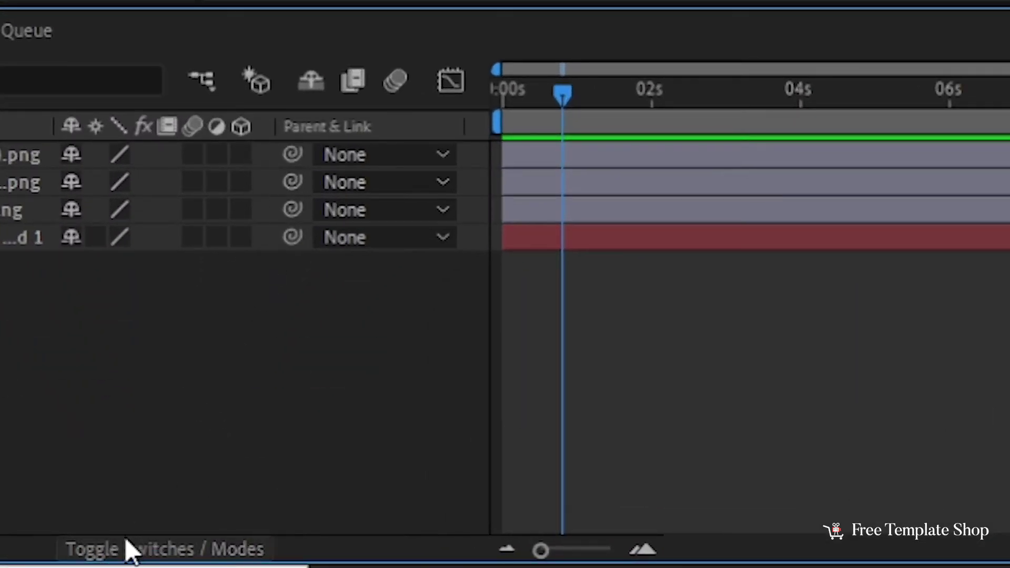
{"action": "left_click", "coordinate": [126, 550]}
{"action": "left_click", "coordinate": [131, 548]}
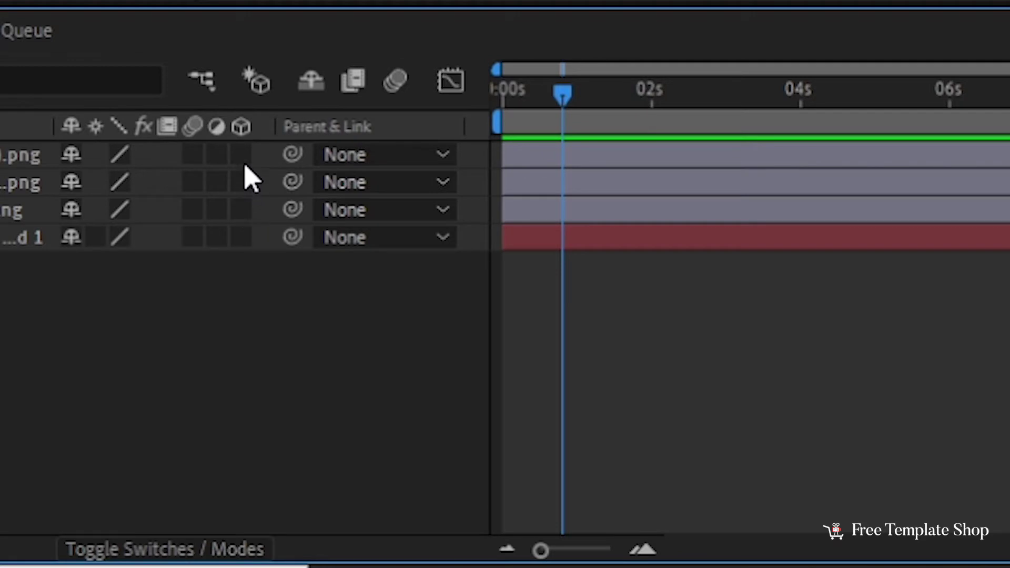
{"action": "left_click_drag", "start_coordinate": [243, 157], "coordinate": [245, 215]}
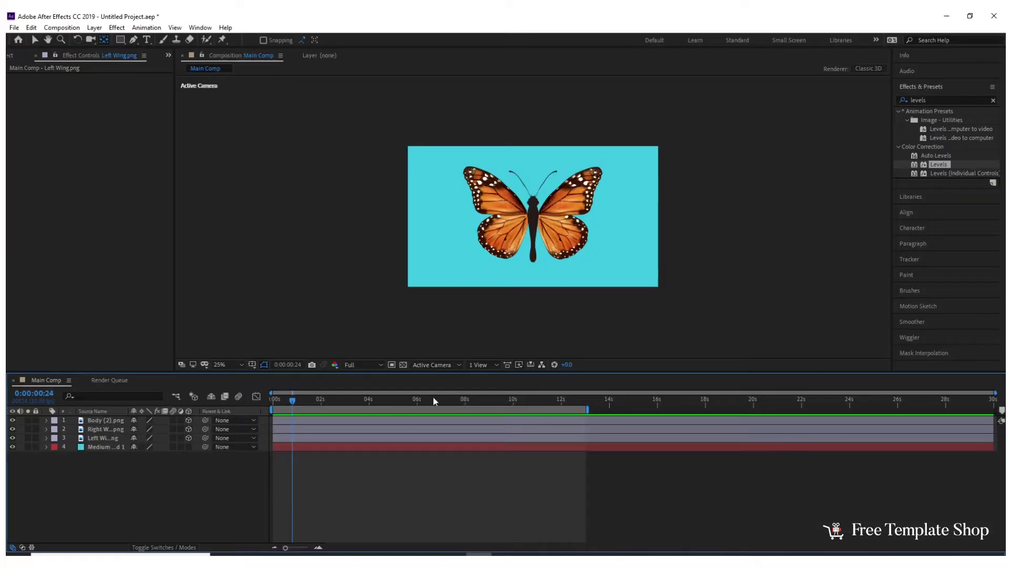
Show the Right Wing layer's rotation properties and move the current time to 0:00:00:00
{"action": "key", "text": "period"}
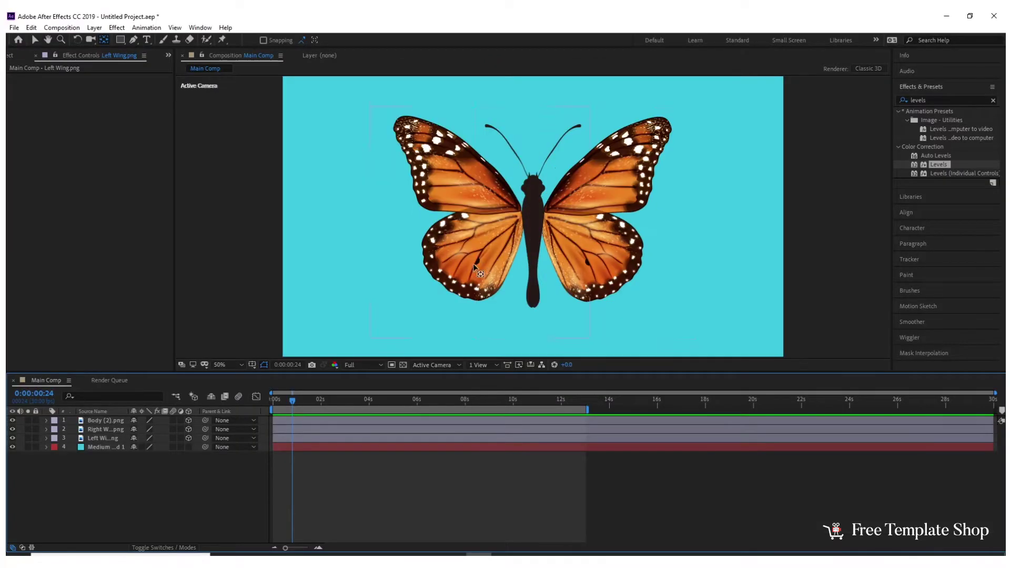
{"action": "left_click", "coordinate": [105, 430]}
{"action": "key", "text": "r"}
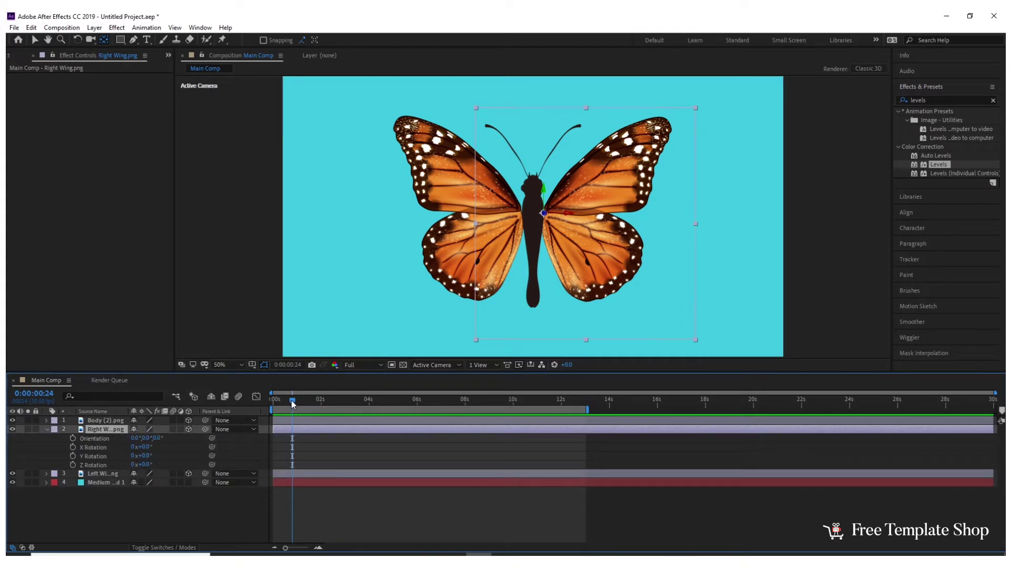
{"action": "left_click_drag", "start_coordinate": [292, 404], "coordinate": [272, 402]}
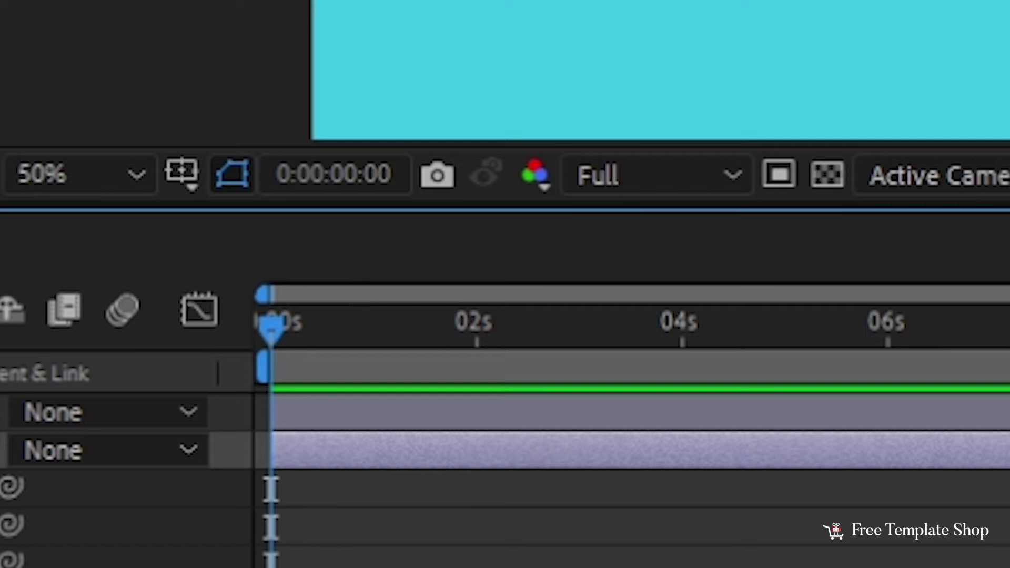
Try out the right wing's Y Rotation and reset it to 0°
{"action": "left_click_drag", "start_coordinate": [1, 560], "coordinate": [10, 560]}
{"action": "mouse_move", "coordinate": [146, 456]}
{"action": "left_mouse_down"}
{"action": "mouse_move", "coordinate": [99, 459]}
{"action": "mouse_move", "coordinate": [212, 453]}
{"action": "mouse_move", "coordinate": [149, 457]}
{"action": "left_mouse_up"}
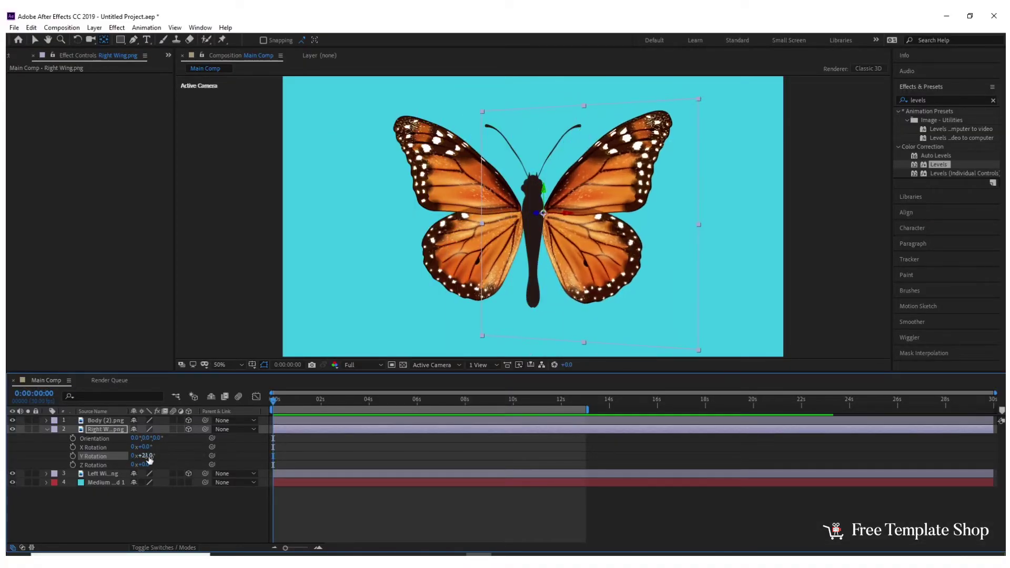
{"action": "left_click", "coordinate": [149, 456]}
{"action": "type", "text": "0"}
{"action": "key", "text": "Return"}
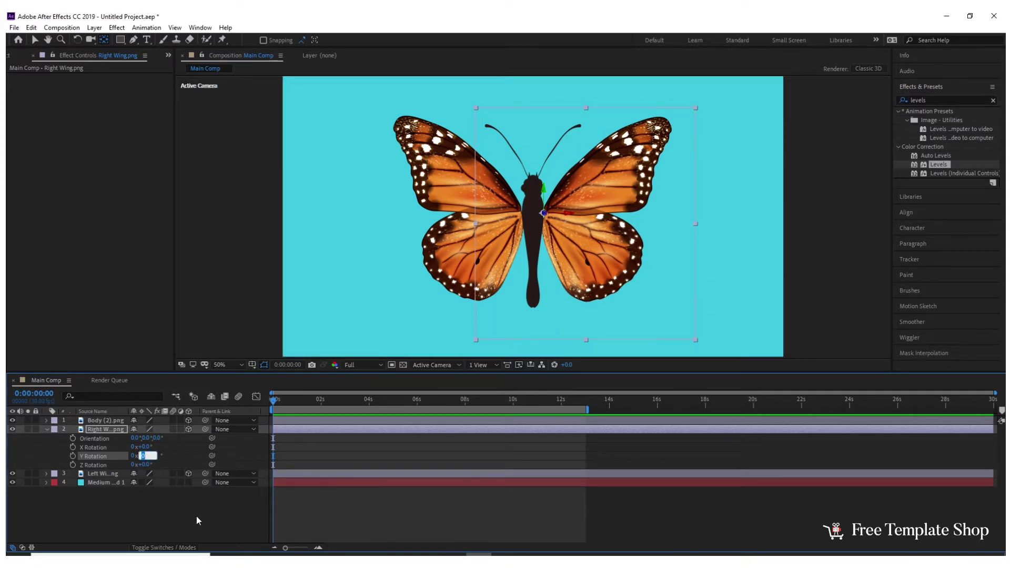
Set the right wing's Y Rotation to 59° and add the first keyframe for it at 0:00:00:00
{"action": "type", "text": "59"}
{"action": "key", "text": "Return"}
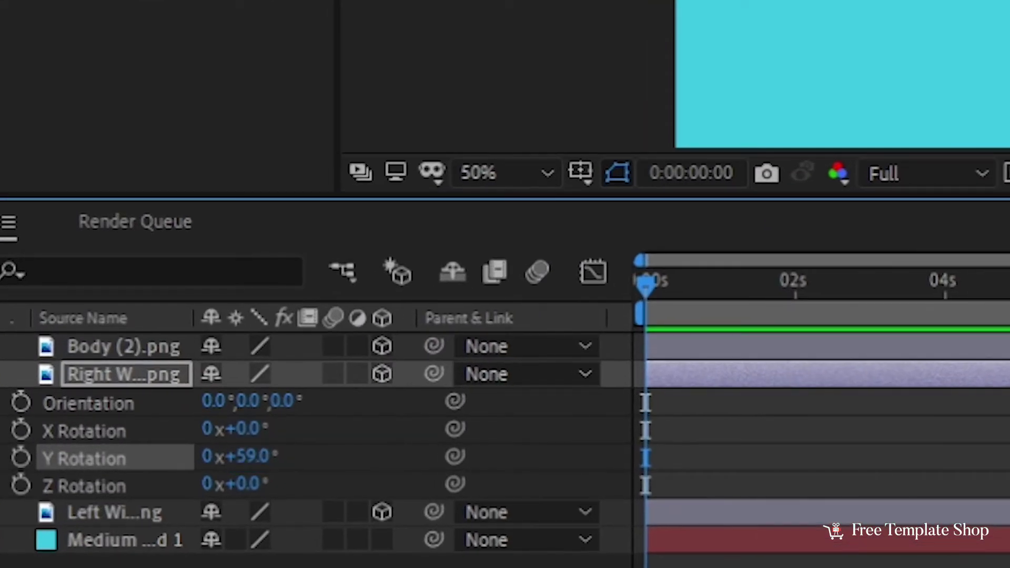
{"action": "left_click", "coordinate": [21, 458]}
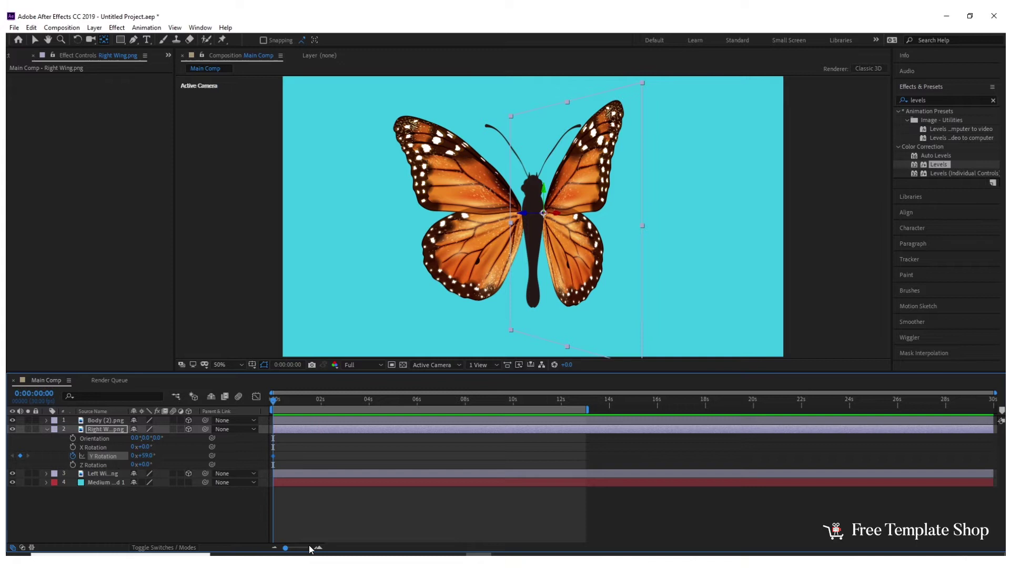
Add a second Y Rotation keyframe of -59° to the right wing at 0:00:00:18
{"action": "left_click_drag", "start_coordinate": [287, 549], "coordinate": [294, 548]}
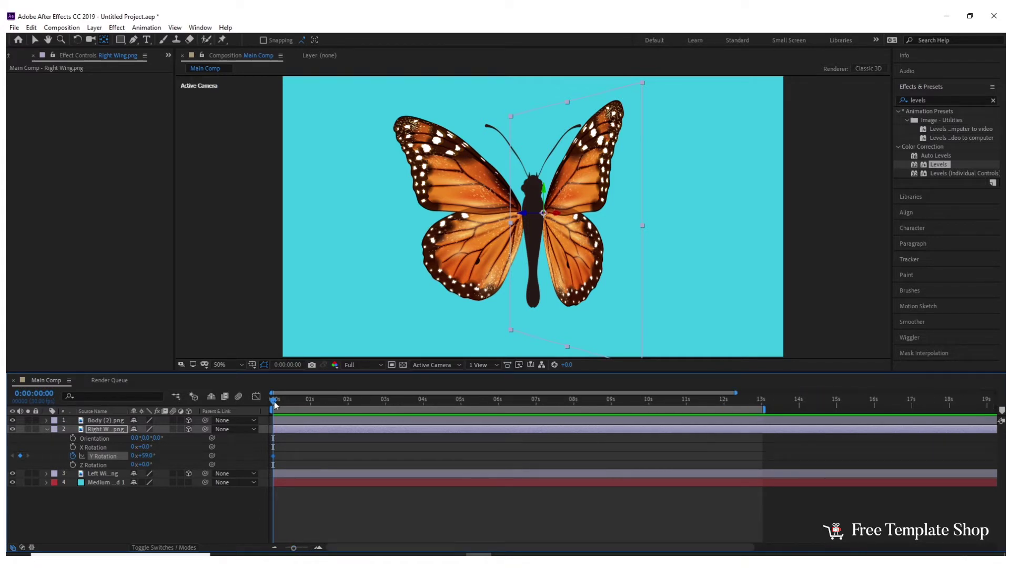
{"action": "left_click_drag", "start_coordinate": [273, 404], "coordinate": [297, 402]}
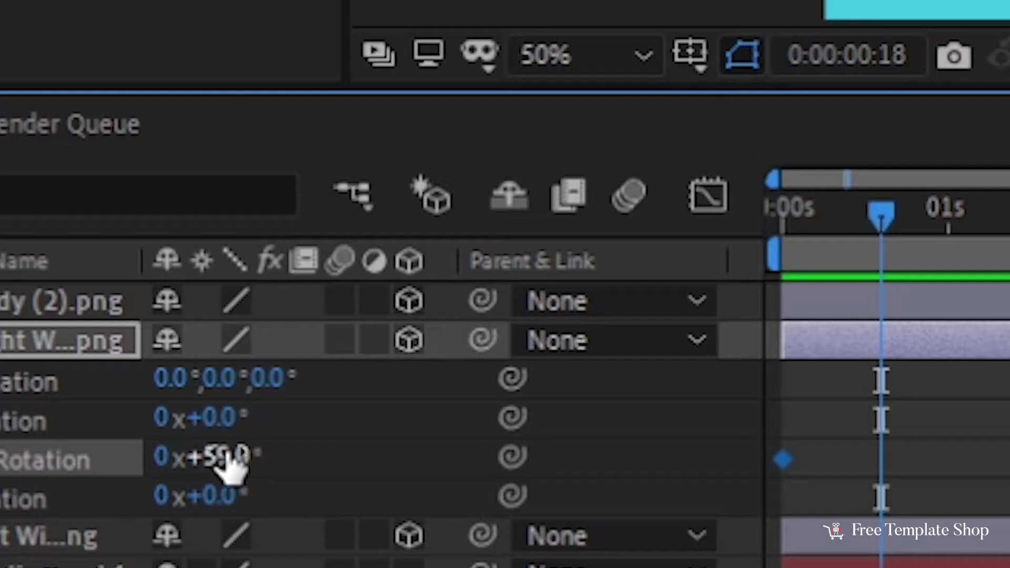
{"action": "left_click", "coordinate": [146, 456]}
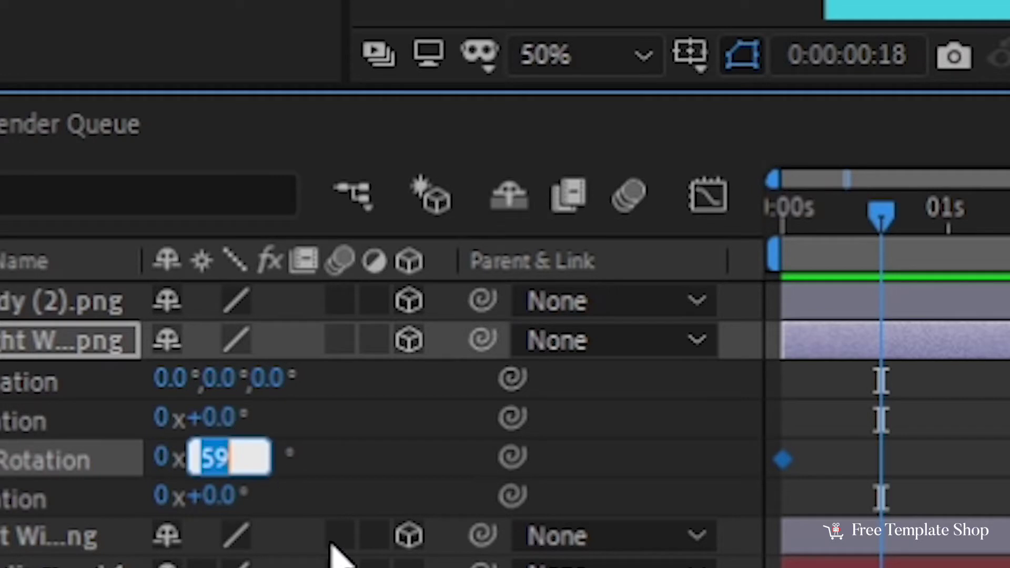
{"action": "left_click", "coordinate": [206, 456]}
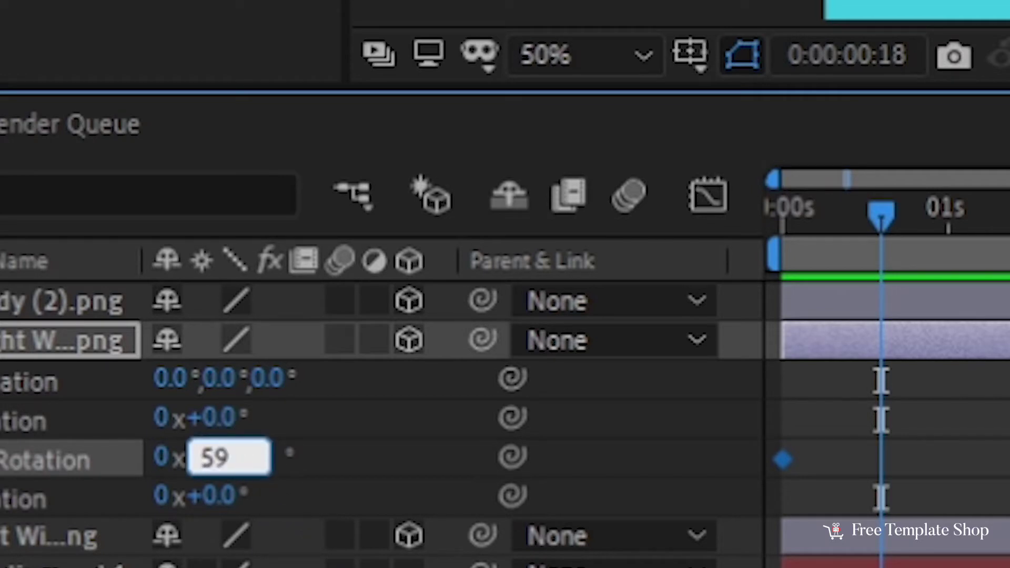
{"action": "type", "text": "-"}
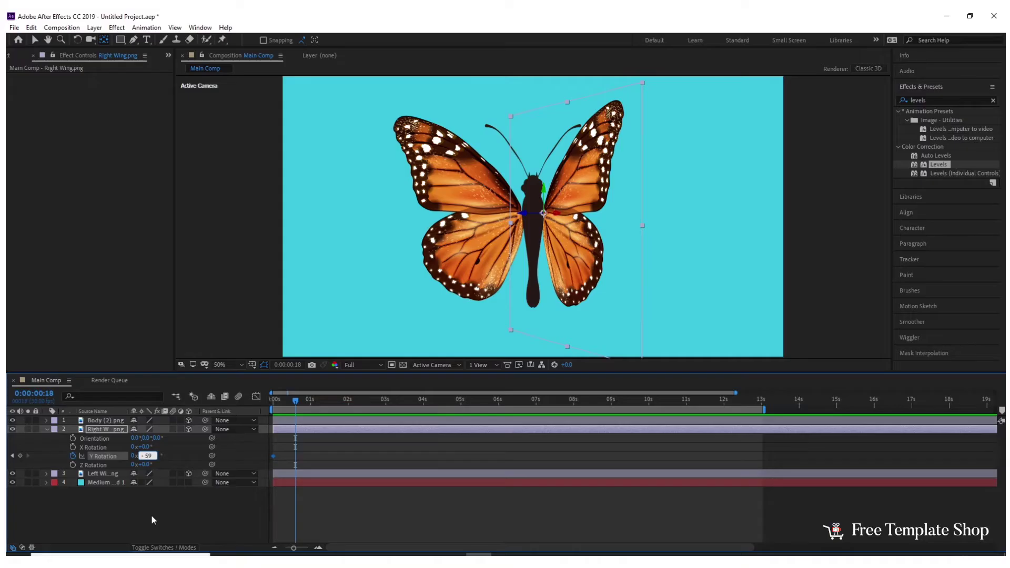
{"action": "left_click", "coordinate": [152, 515]}
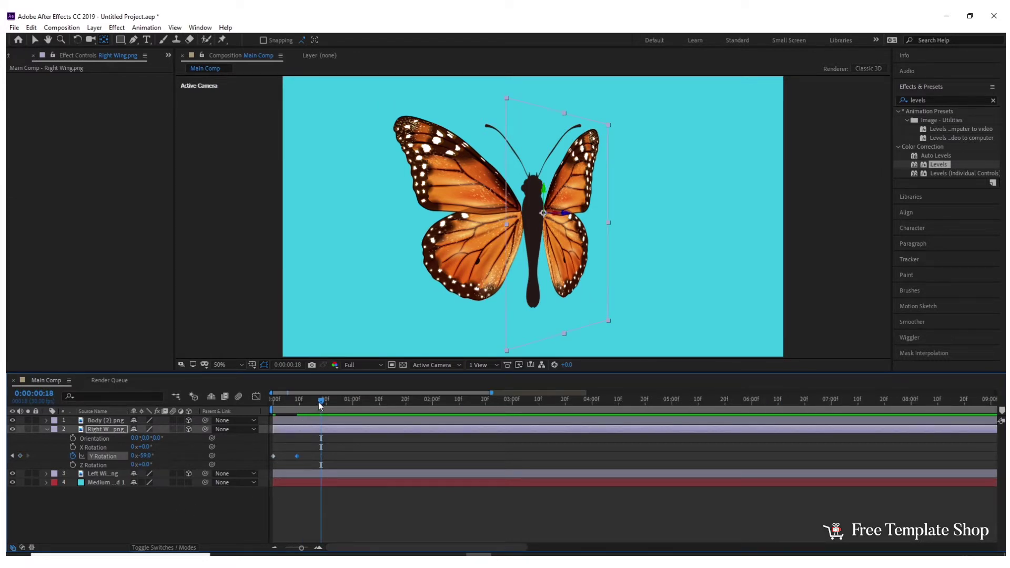
Set the right wing's Y Rotation back to 59° in a third keyframe at 0:00:00:18 and preview the flap from the start
{"action": "left_click", "coordinate": [146, 456]}
{"action": "type", "text": "59"}
{"action": "key", "text": "Return"}
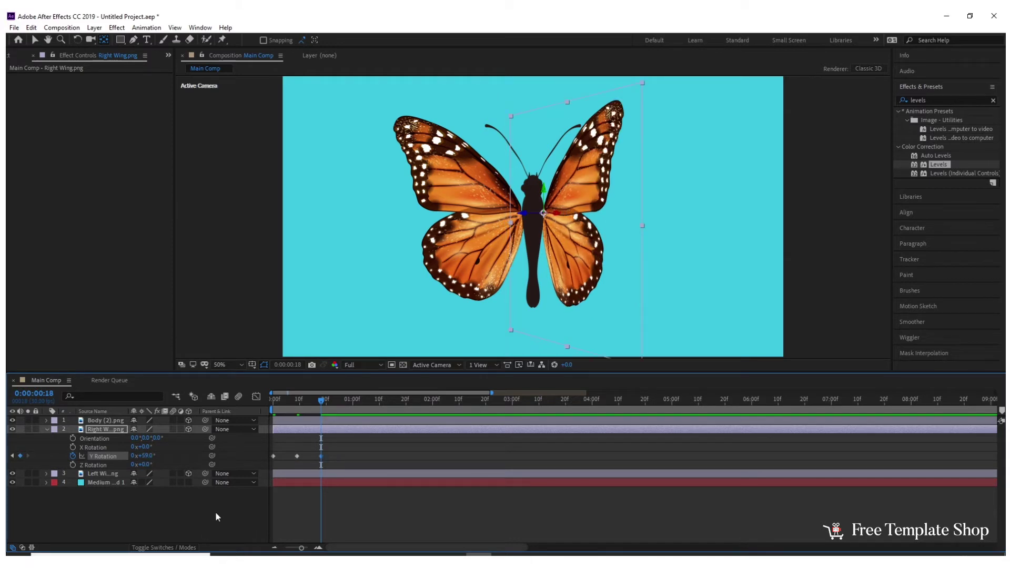
{"action": "left_click_drag", "start_coordinate": [297, 398], "coordinate": [264, 408]}
{"action": "key", "text": "space"}
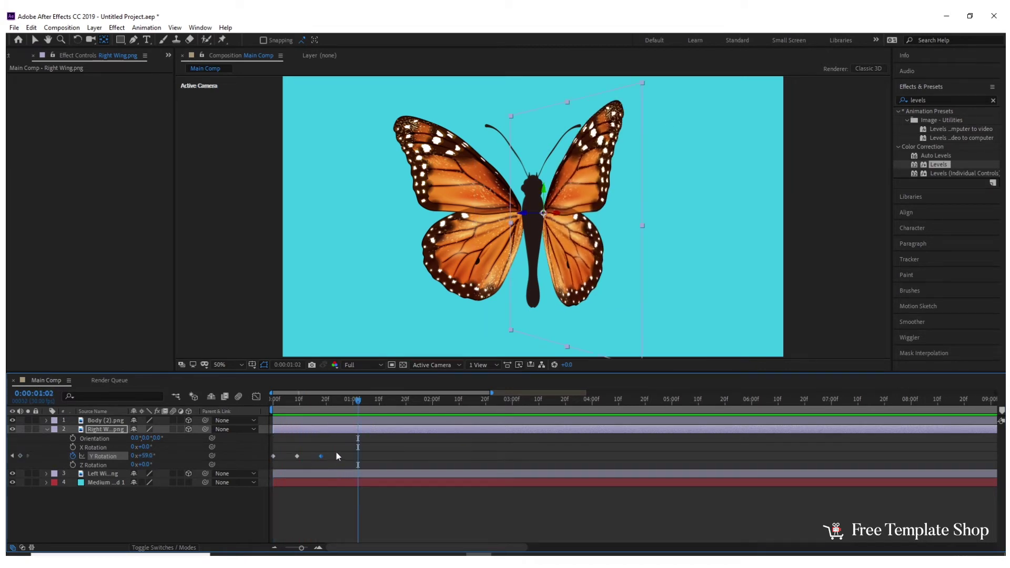
Apply Easy Ease to the right wing's three Y Rotation keyframes and play the animation from the start
{"action": "left_click_drag", "start_coordinate": [336, 451], "coordinate": [267, 463]}
{"action": "right_click", "coordinate": [296, 456]}
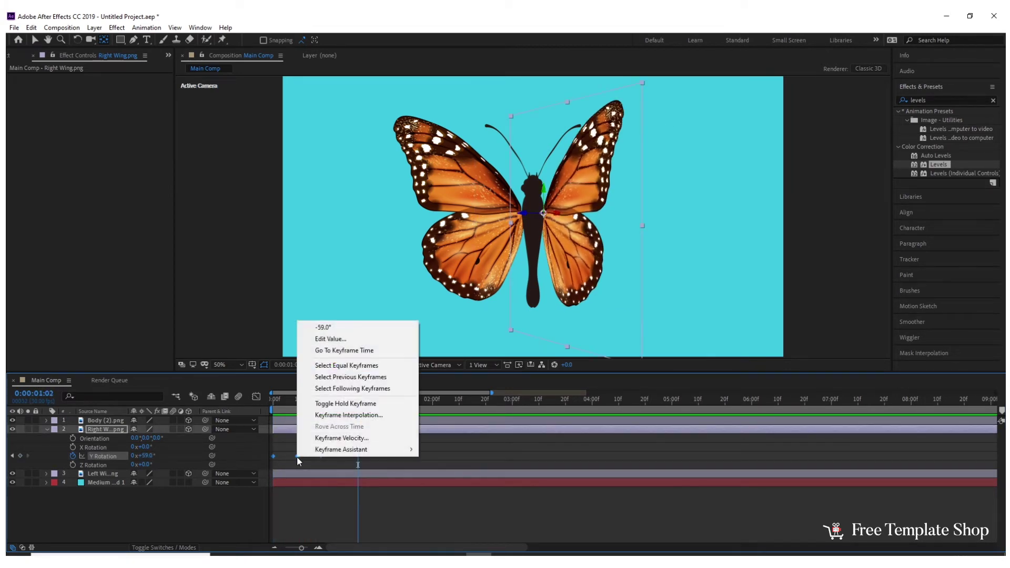
{"action": "mouse_move", "coordinate": [356, 451]}
{"action": "left_click", "coordinate": [464, 484]}
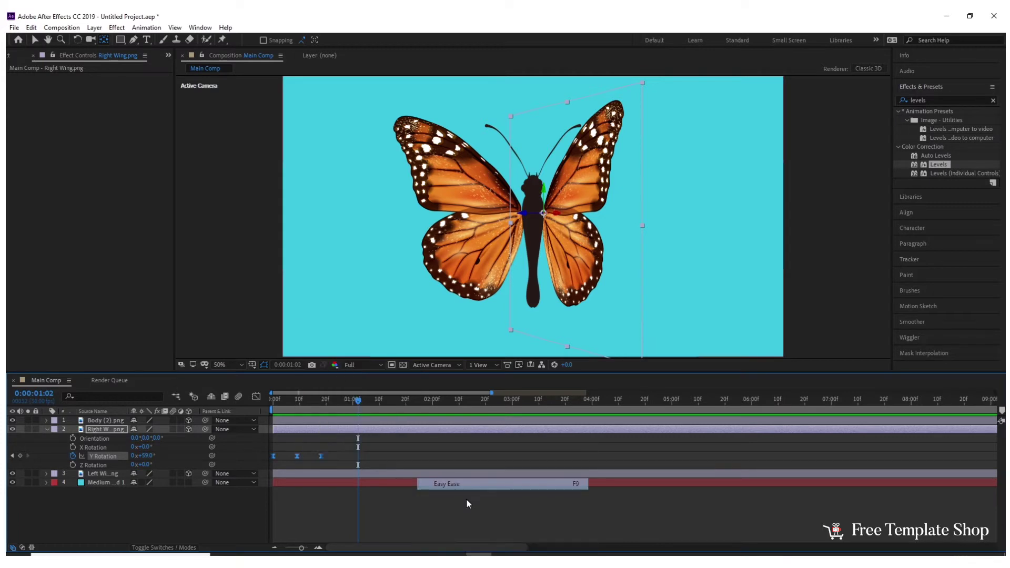
{"action": "left_click", "coordinate": [466, 510]}
{"action": "left_click_drag", "start_coordinate": [314, 398], "coordinate": [250, 411]}
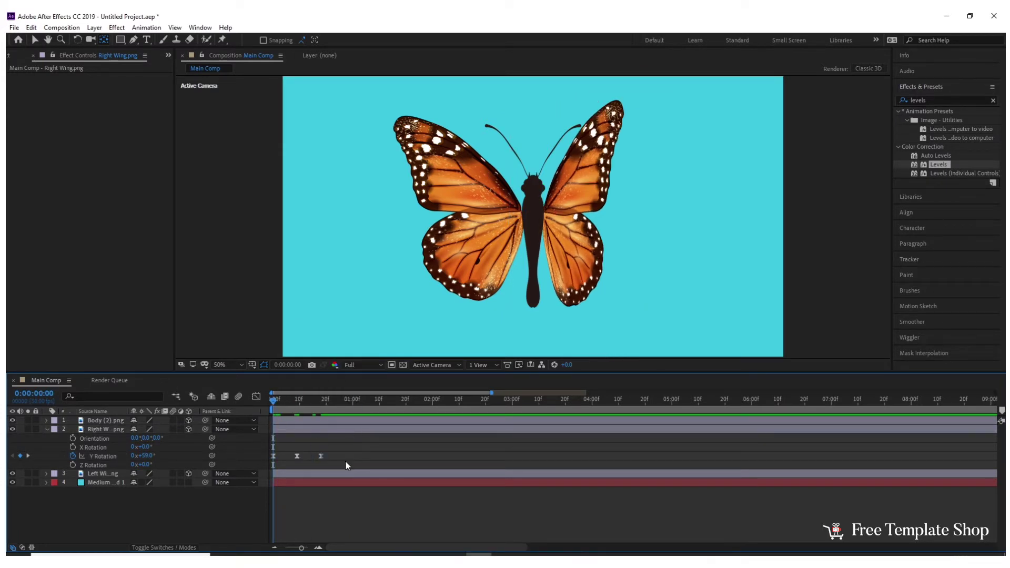
{"action": "key", "text": "space"}
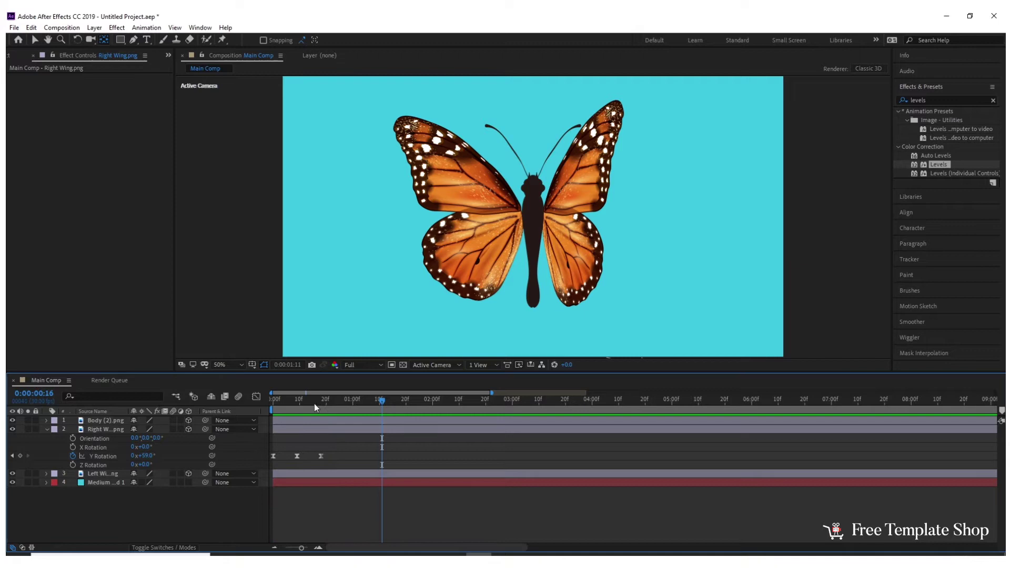
{"action": "key", "text": "space"}
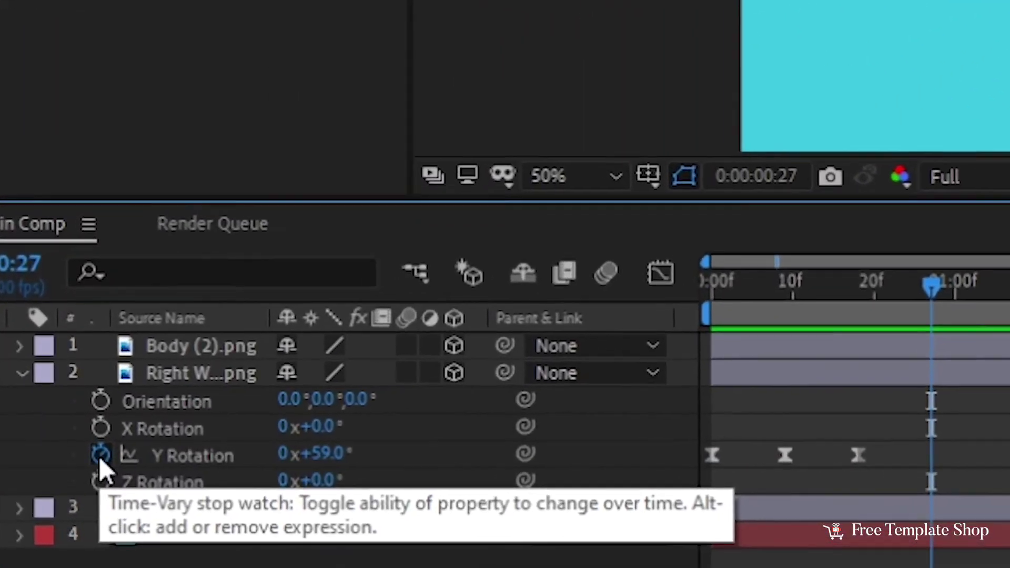
Add the expression loopOut(type = "cycle", numKeyframes = 0) to the right wing's Y Rotation and preview the looping flap
{"action": "left_click", "coordinate": [73, 457], "text": "alt"}
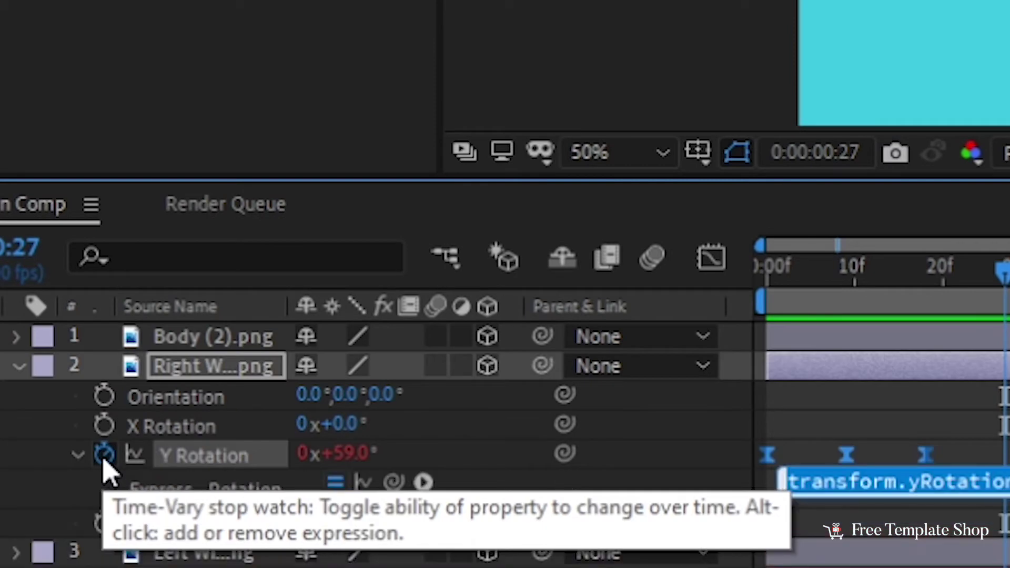
{"action": "left_click", "coordinate": [426, 483]}
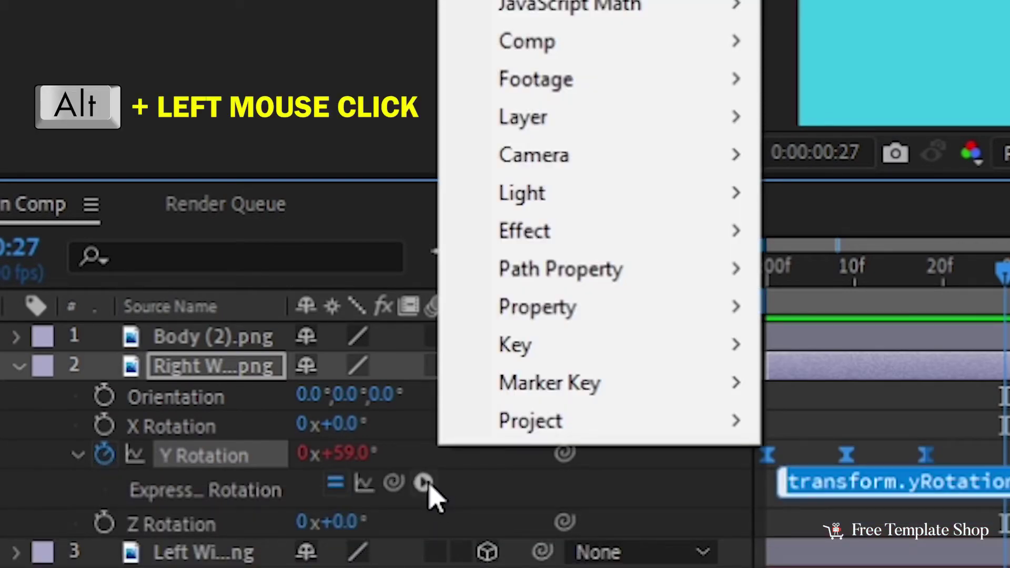
{"action": "mouse_move", "coordinate": [586, 309]}
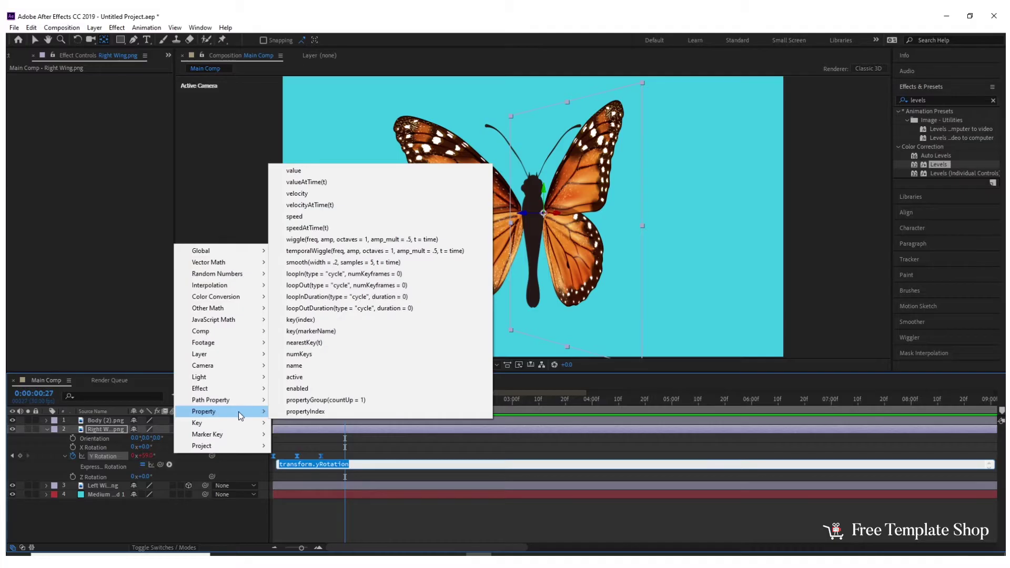
{"action": "left_click", "coordinate": [308, 288]}
{"action": "left_click", "coordinate": [416, 531]}
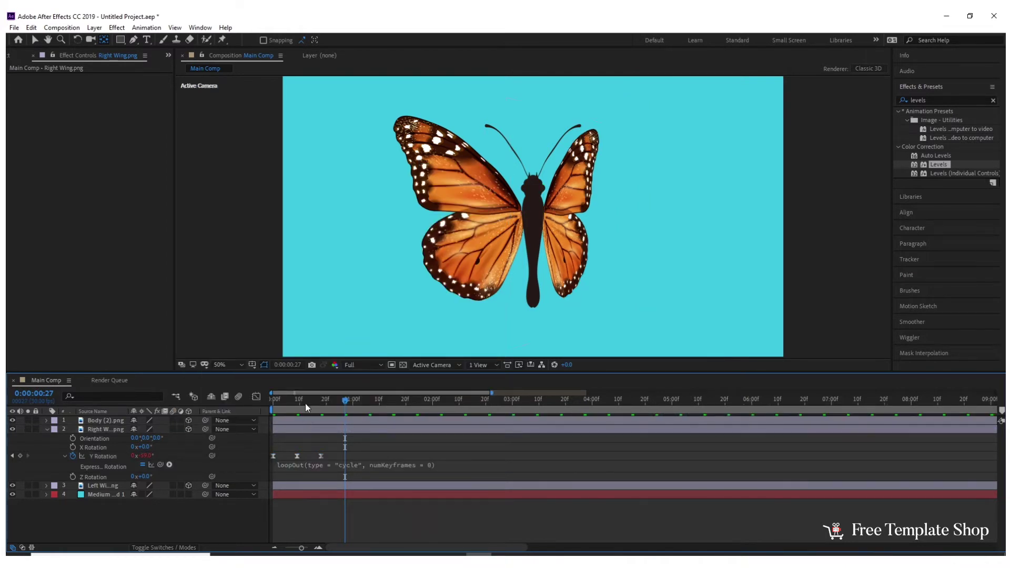
{"action": "left_click_drag", "start_coordinate": [311, 403], "coordinate": [269, 409]}
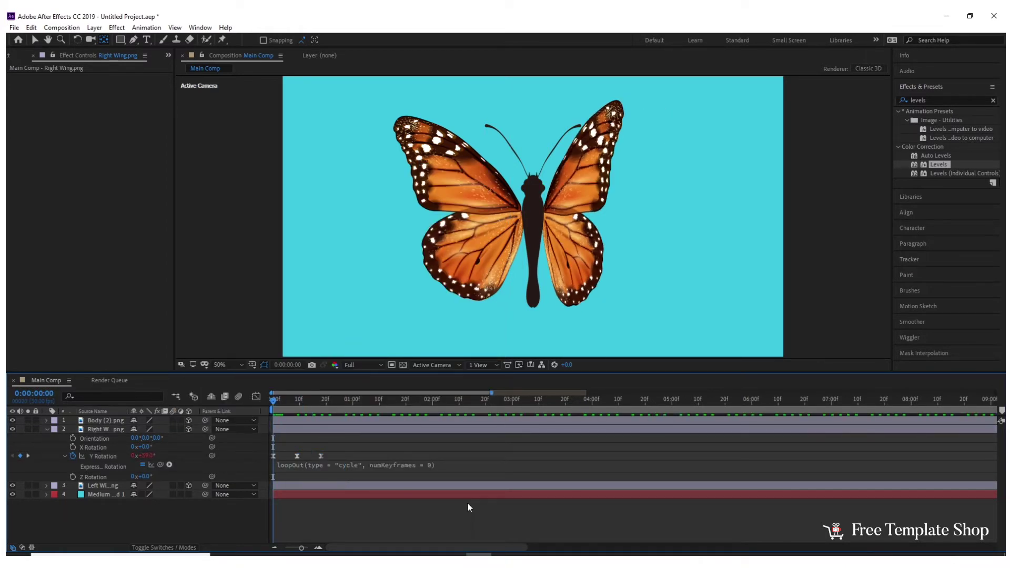
{"action": "key", "text": "space"}
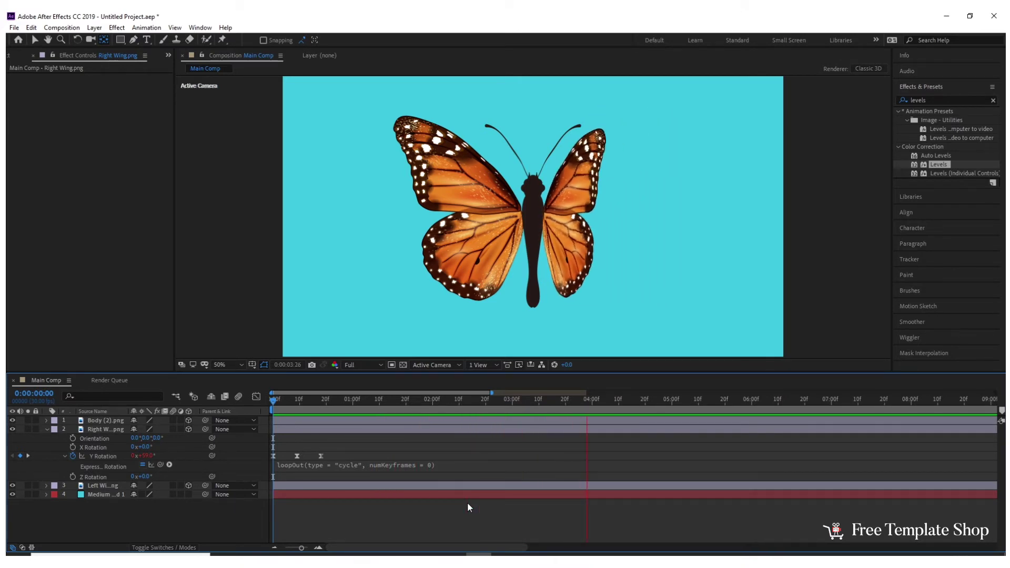
{"action": "key", "text": "space"}
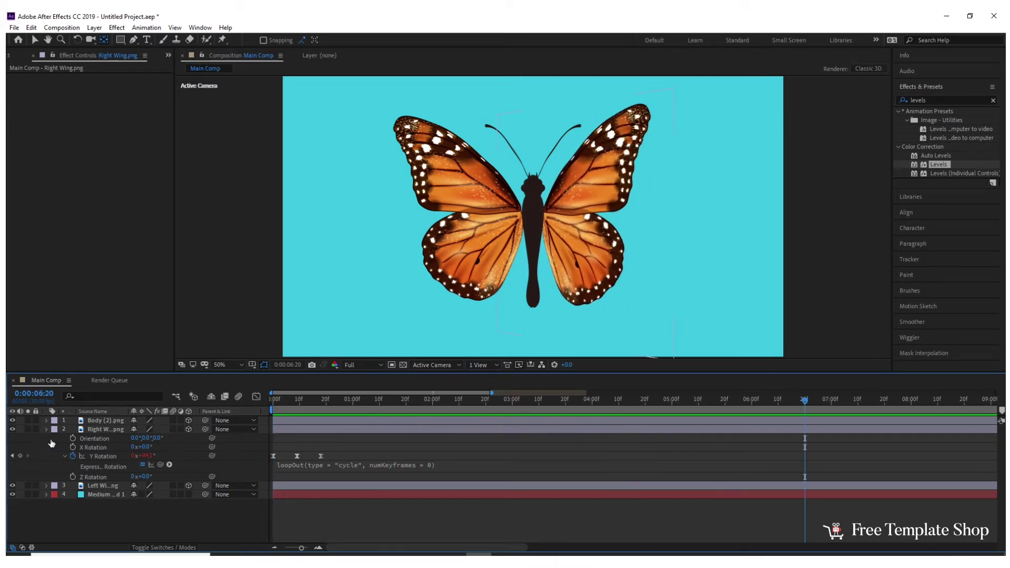
Set the left wing's Y Rotation to -59° and add its first keyframe at 0:00:00:00
{"action": "left_click", "coordinate": [47, 429]}
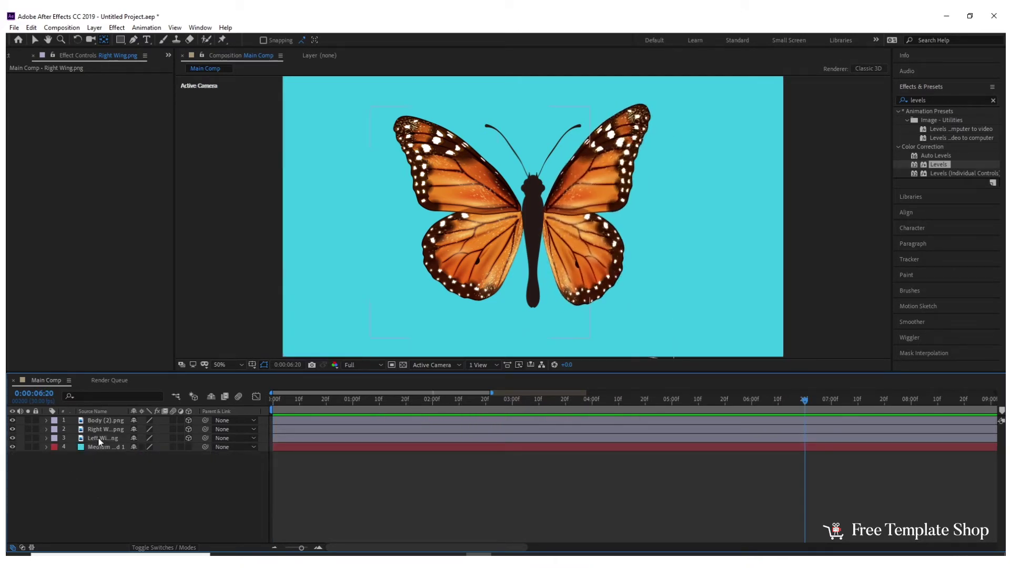
{"action": "left_click", "coordinate": [98, 437]}
{"action": "left_click_drag", "start_coordinate": [282, 398], "coordinate": [273, 398]}
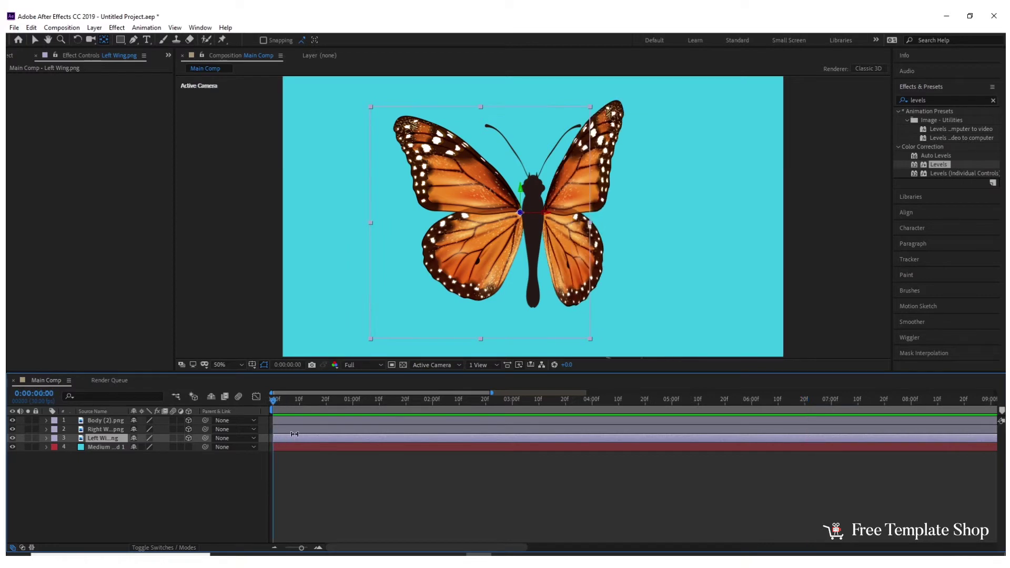
{"action": "key", "text": "r"}
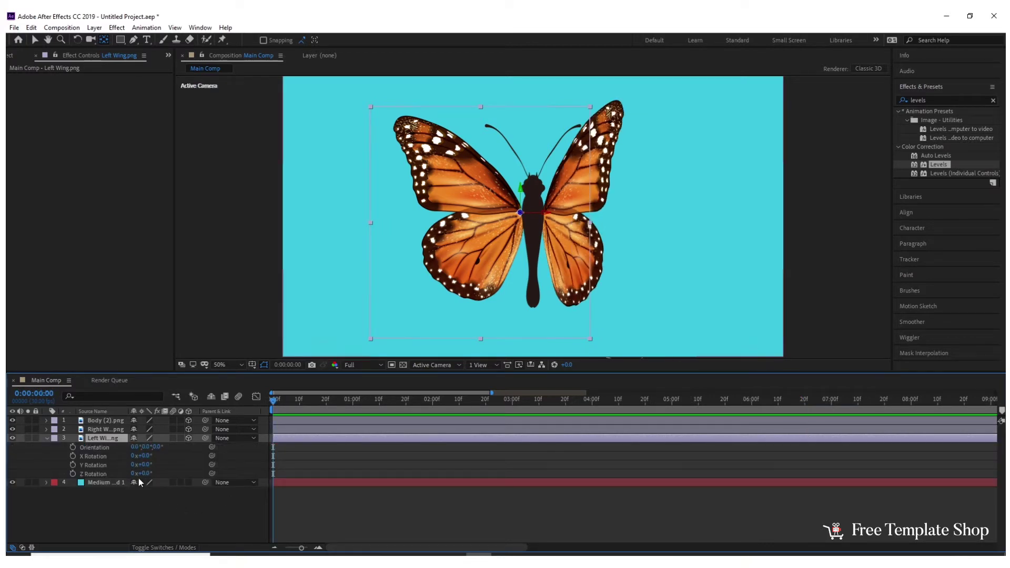
{"action": "left_click", "coordinate": [144, 465]}
{"action": "type", "text": "-"}
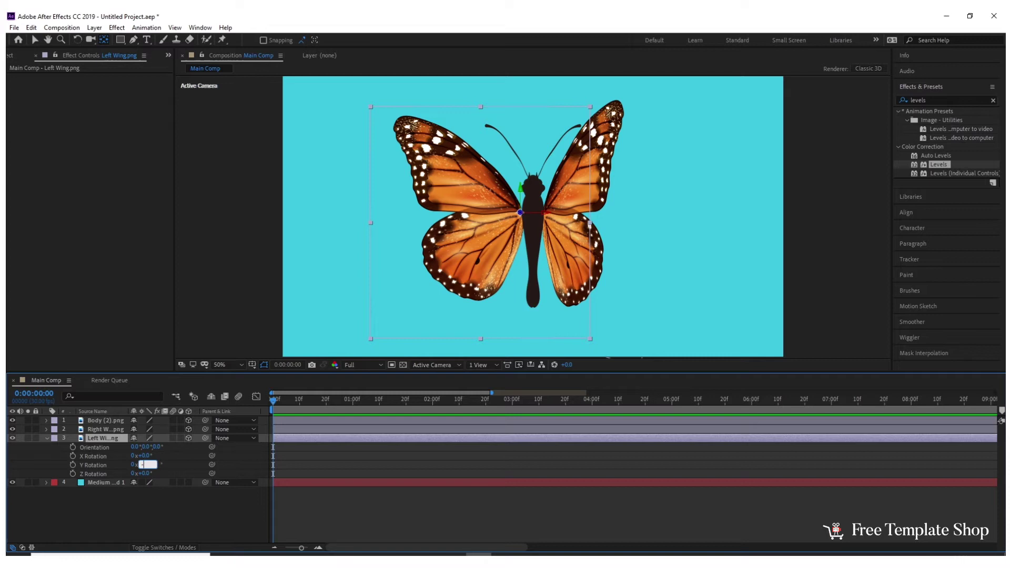
{"action": "type", "text": "59"}
{"action": "key", "text": "Return"}
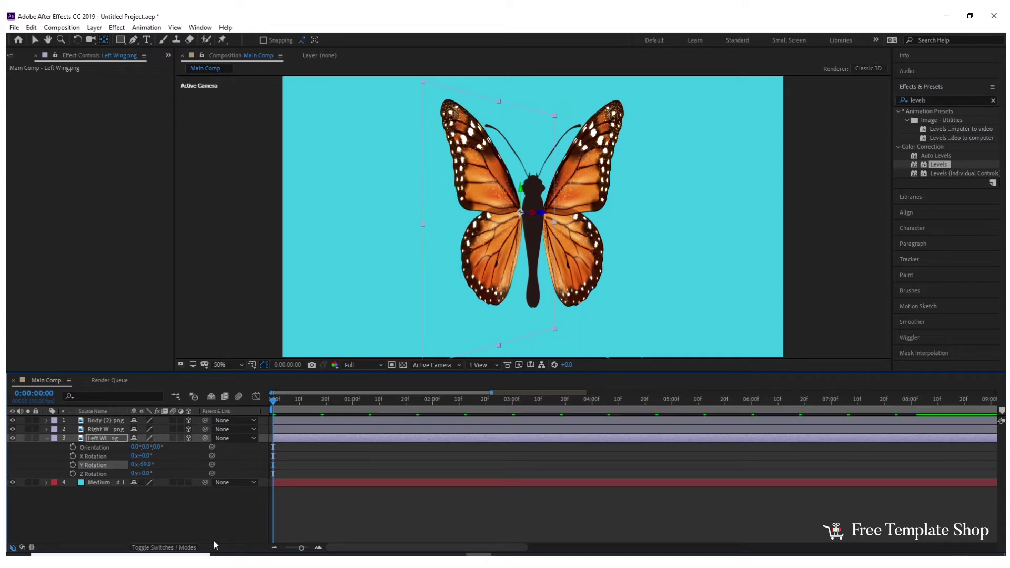
{"action": "left_click", "coordinate": [74, 465]}
Reveal the right wing's keyframes for alignment and set the left wing's Y Rotation to 59° at 0:00:00:09
{"action": "left_click", "coordinate": [299, 430]}
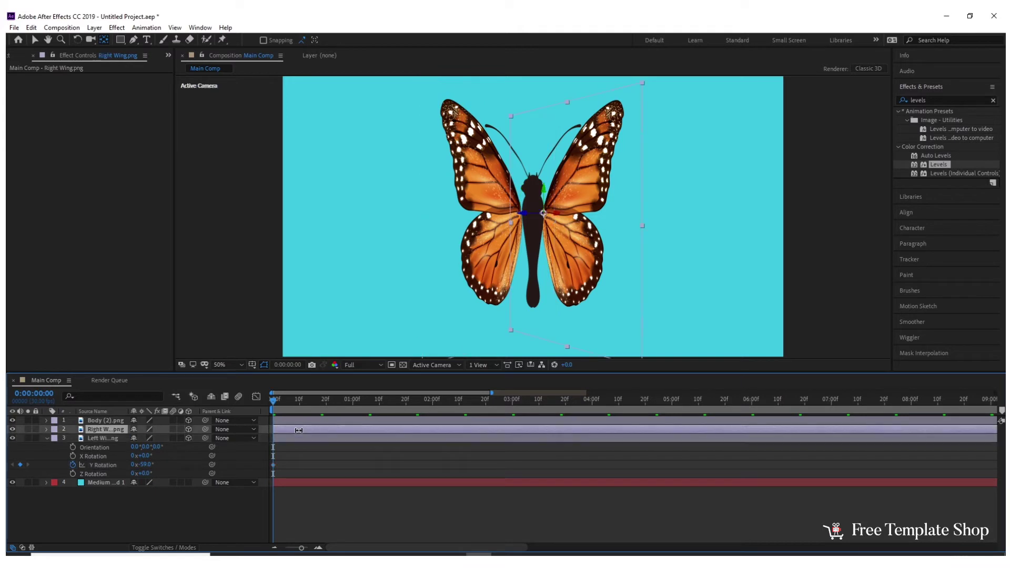
{"action": "key", "text": "r"}
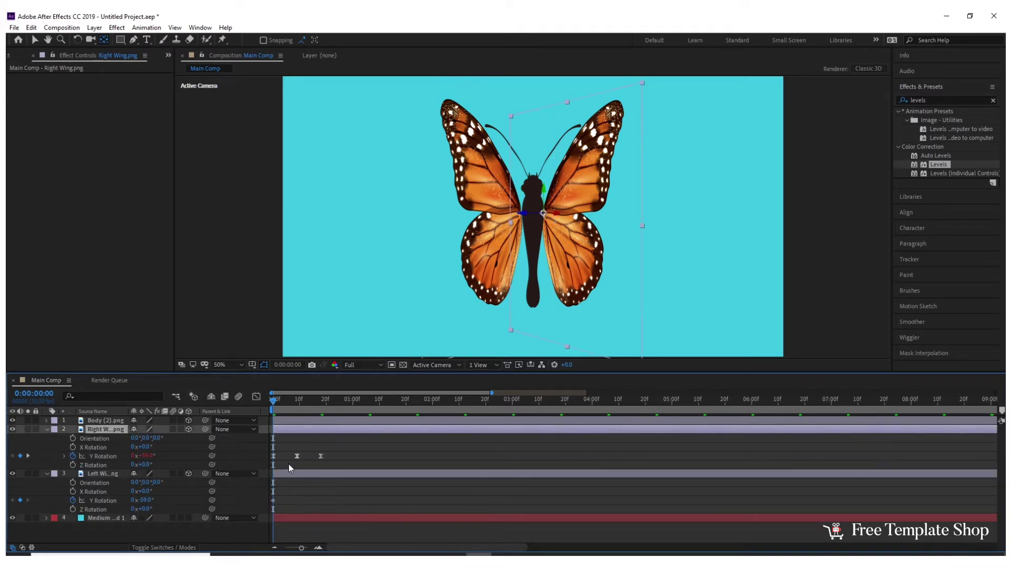
{"action": "left_click_drag", "start_coordinate": [274, 403], "coordinate": [297, 403]}
{"action": "left_click", "coordinate": [297, 455]}
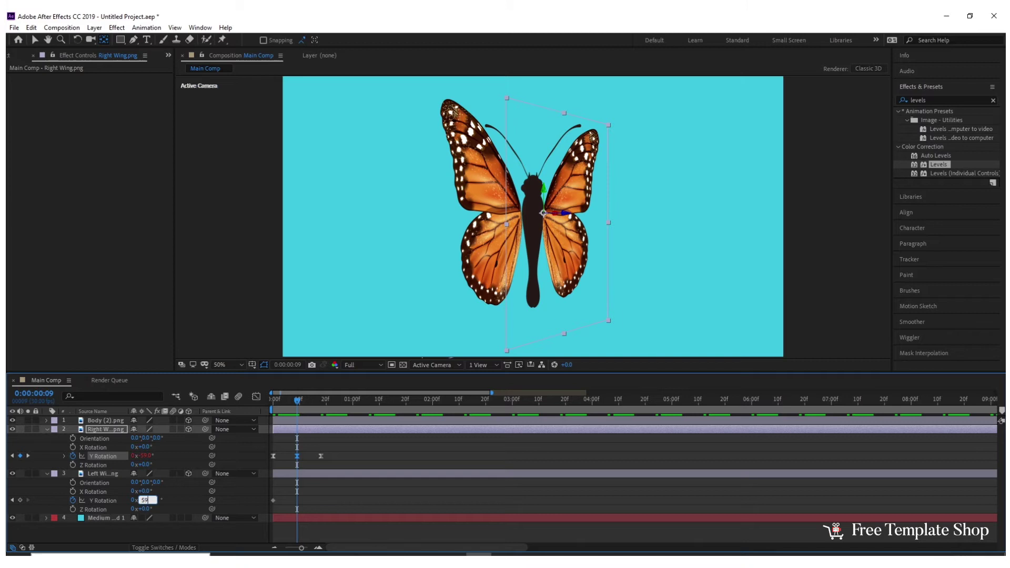
{"action": "key", "text": "Return"}
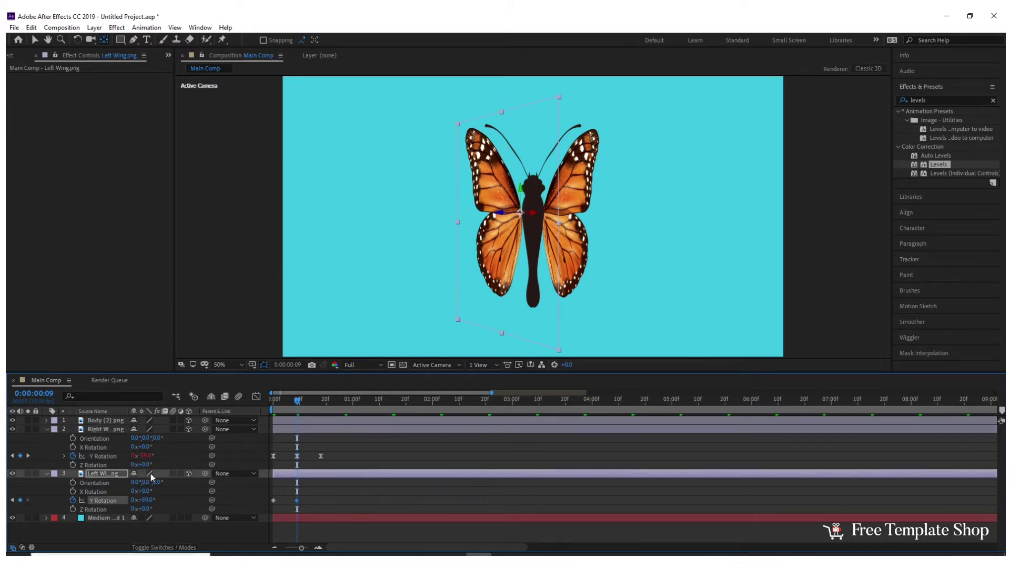
Set the left wing's Y Rotation to -59° at 0:00:00:18, in line with the right wing's last keyframe
{"action": "left_click_drag", "start_coordinate": [297, 403], "coordinate": [323, 408]}
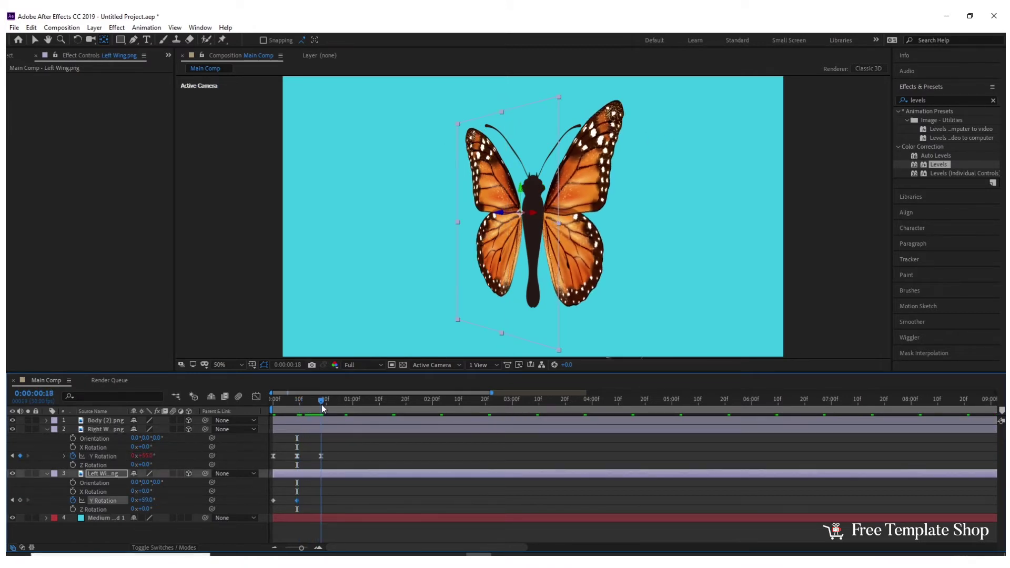
{"action": "left_click", "coordinate": [147, 499]}
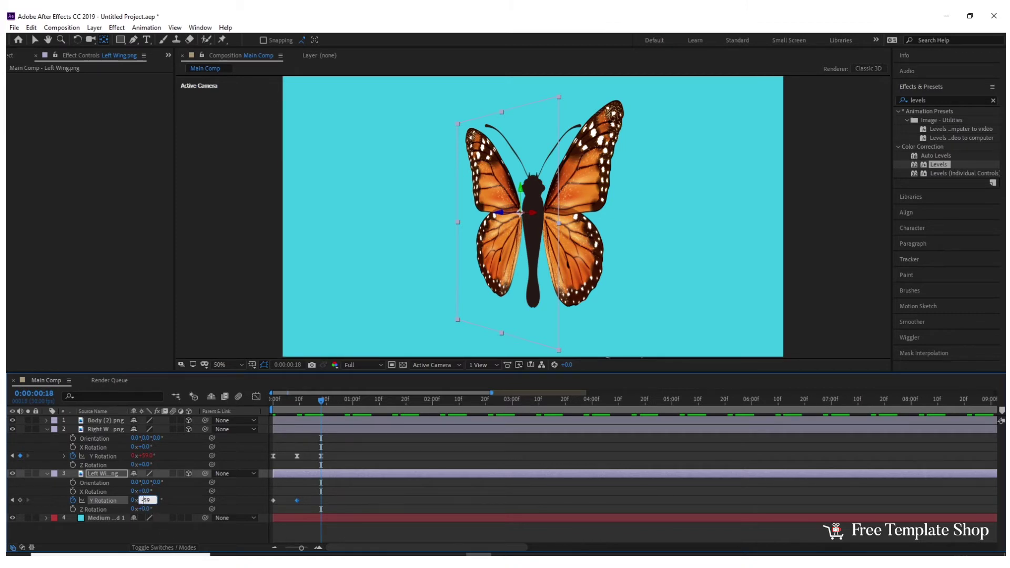
{"action": "type", "text": "-59"}
{"action": "key", "text": "Return"}
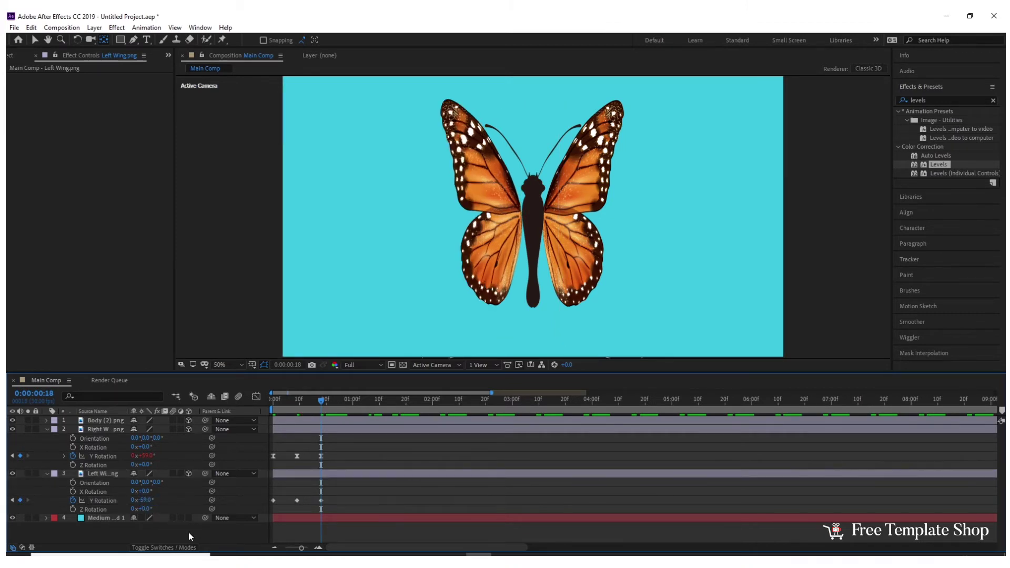
Apply Easy Ease to the left wing's three Y Rotation keyframes
{"action": "left_click_drag", "start_coordinate": [334, 495], "coordinate": [269, 506]}
{"action": "right_click", "coordinate": [297, 498]}
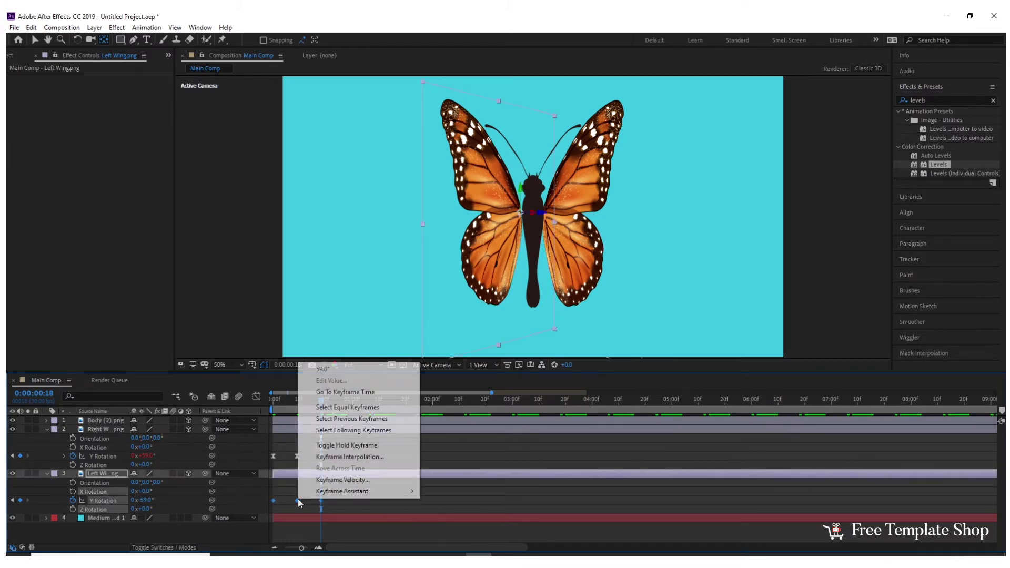
{"action": "mouse_move", "coordinate": [361, 491]}
{"action": "left_click", "coordinate": [458, 428]}
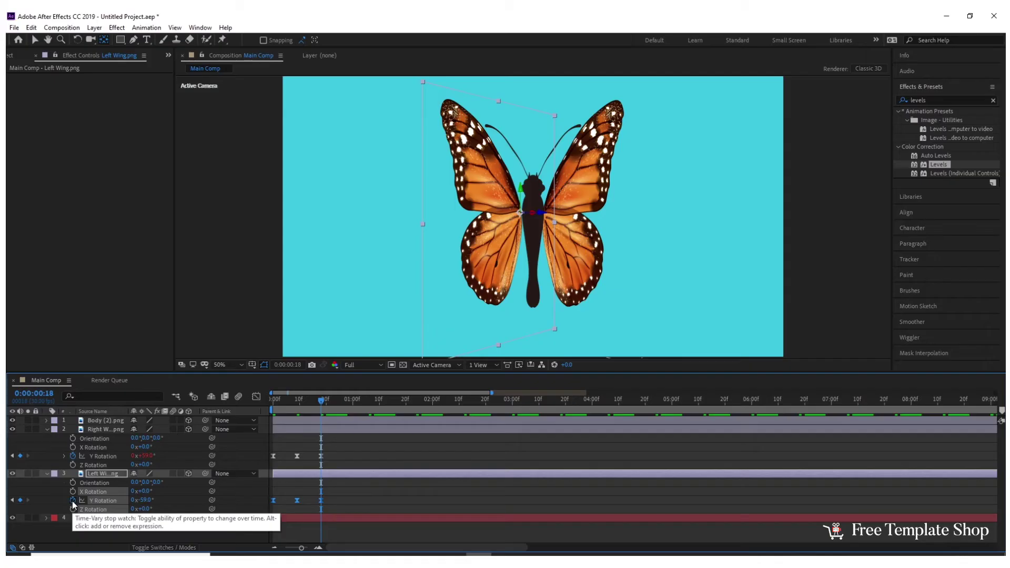
Add a looping loopOut expression to the left wing's Y Rotation
{"action": "left_click", "coordinate": [72, 500], "text": "alt"}
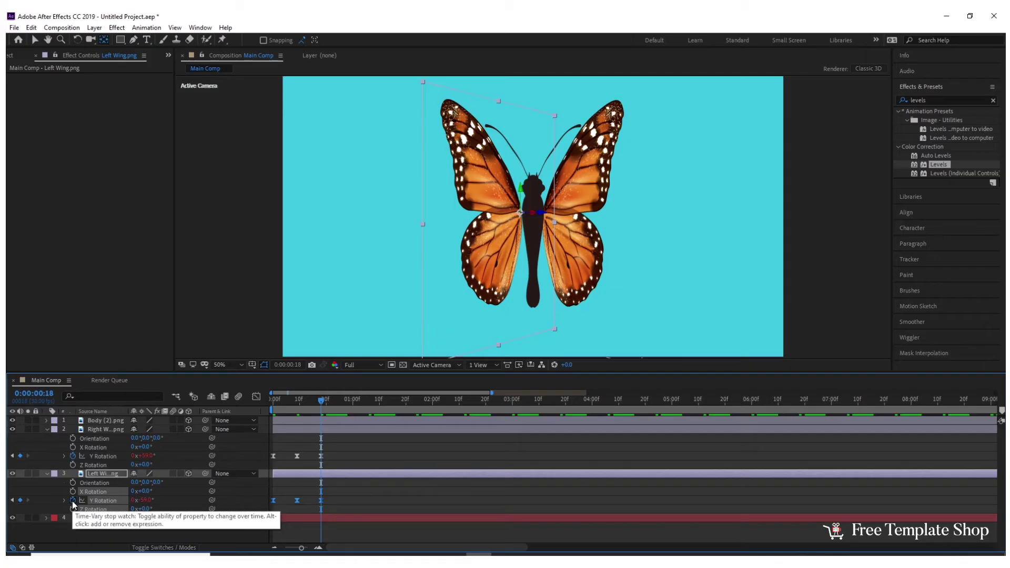
{"action": "left_click", "coordinate": [169, 509]}
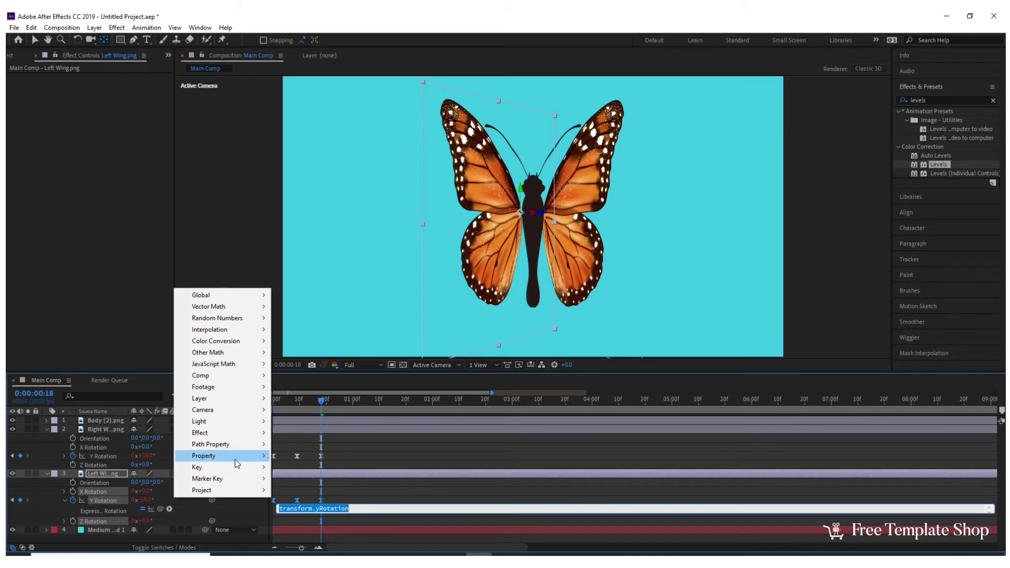
{"action": "mouse_move", "coordinate": [235, 459]}
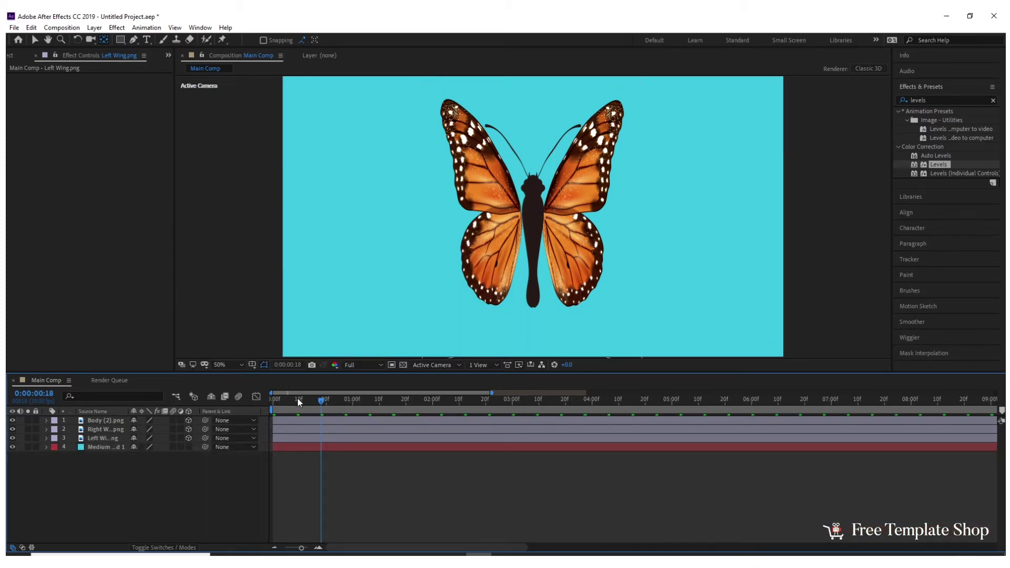
Preview the flapping from the start and shorten the work area to end at about 0:00:05:16
{"action": "left_click_drag", "start_coordinate": [298, 397], "coordinate": [237, 405]}
{"action": "key", "text": "space"}
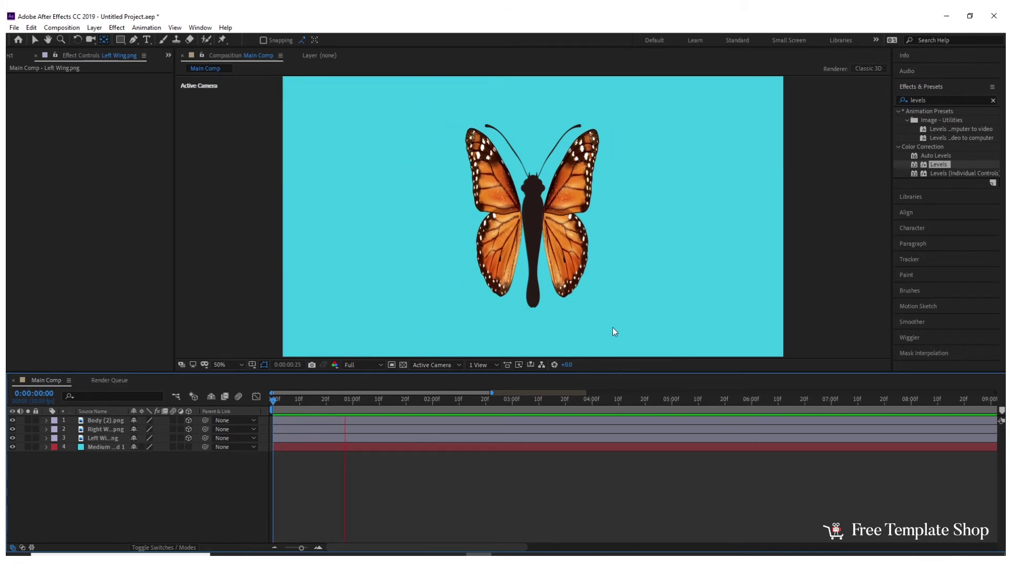
{"action": "key", "text": "comma"}
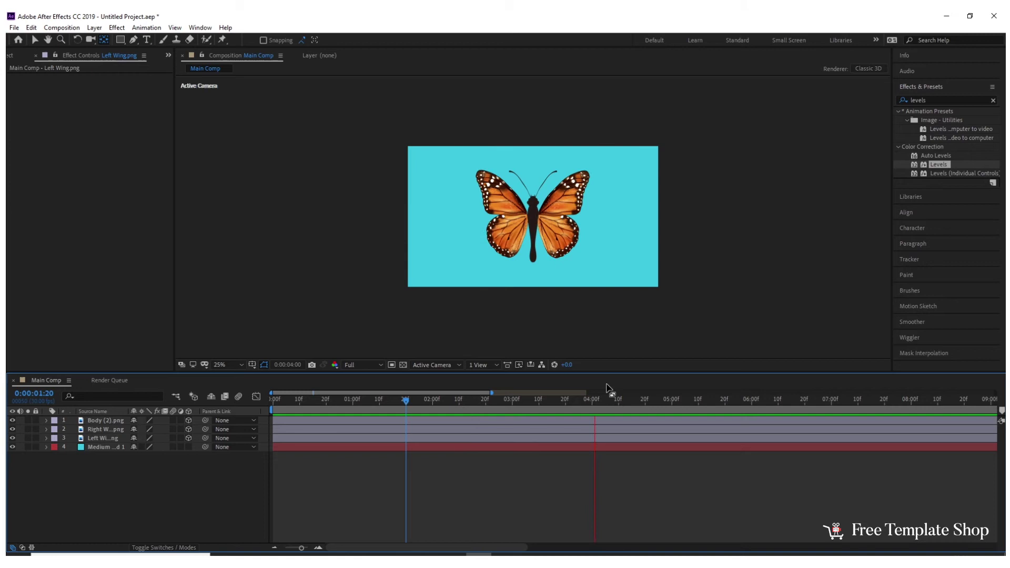
{"action": "left_click_drag", "start_coordinate": [433, 414], "coordinate": [422, 415]}
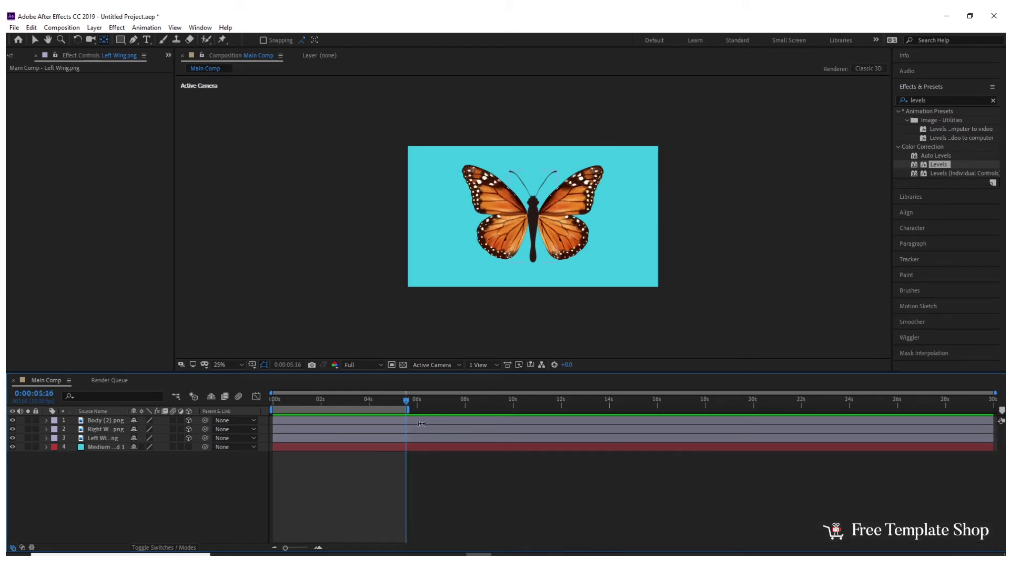
{"action": "key", "text": "space"}
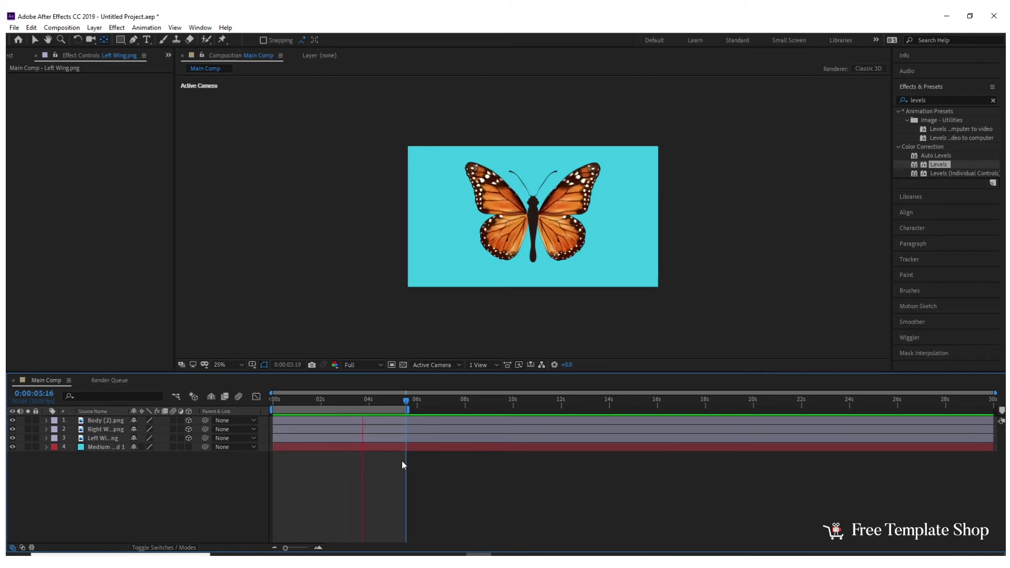
{"action": "key", "text": "space"}
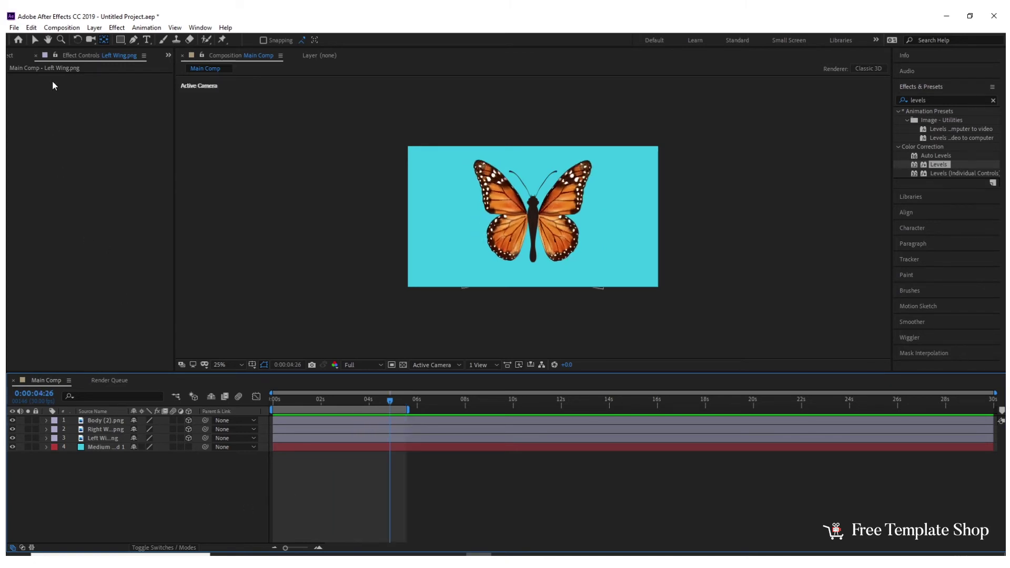
Add a null object and parent the body and both wing layers to it
{"action": "left_click", "coordinate": [94, 28]}
{"action": "mouse_move", "coordinate": [108, 39]}
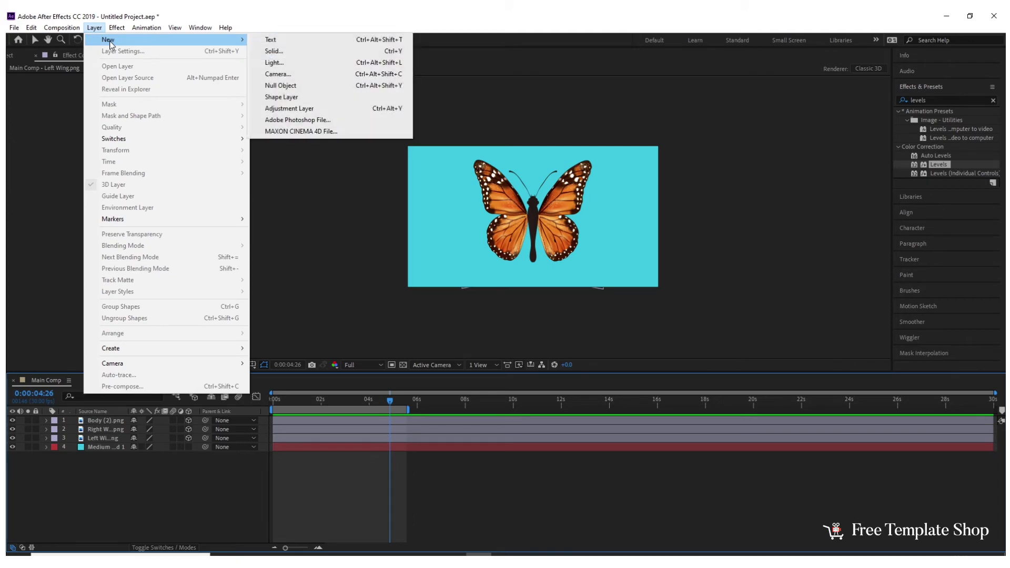
{"action": "left_click", "coordinate": [294, 86]}
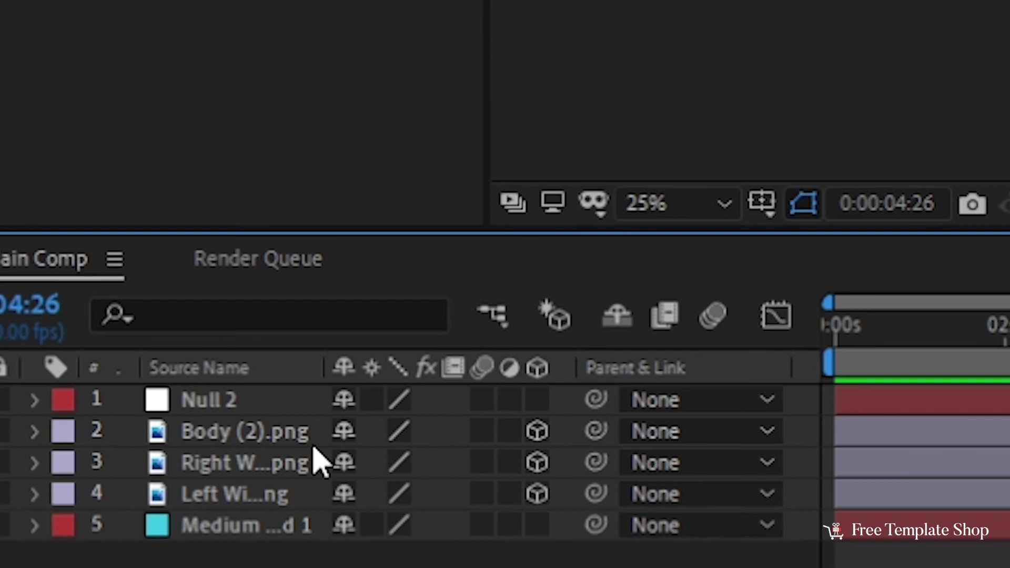
{"action": "left_click", "coordinate": [238, 431]}
{"action": "left_click", "coordinate": [240, 458], "text": "ctrl"}
{"action": "left_click", "coordinate": [269, 497], "text": "ctrl"}
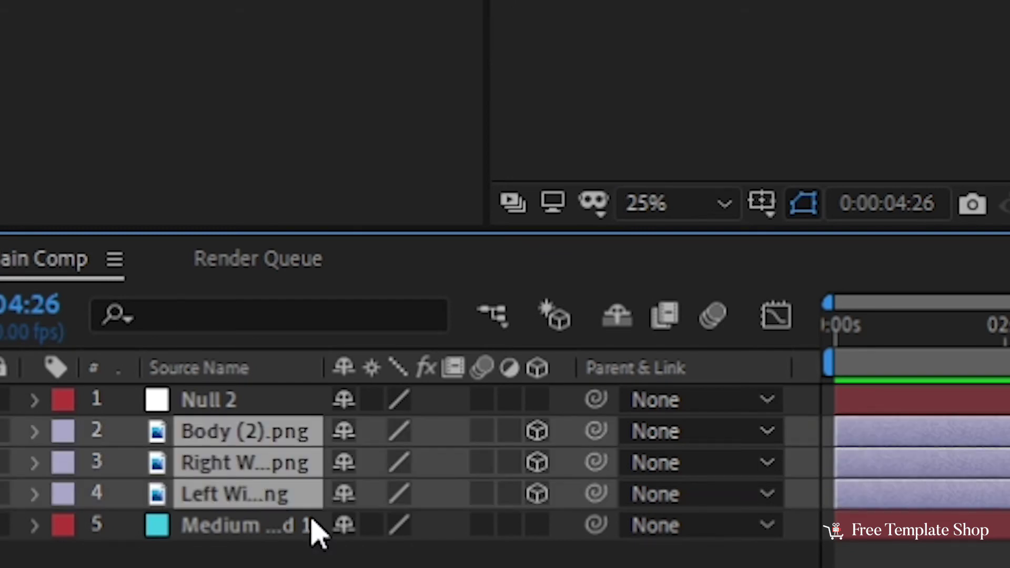
{"action": "left_click_drag", "start_coordinate": [596, 430], "coordinate": [218, 402]}
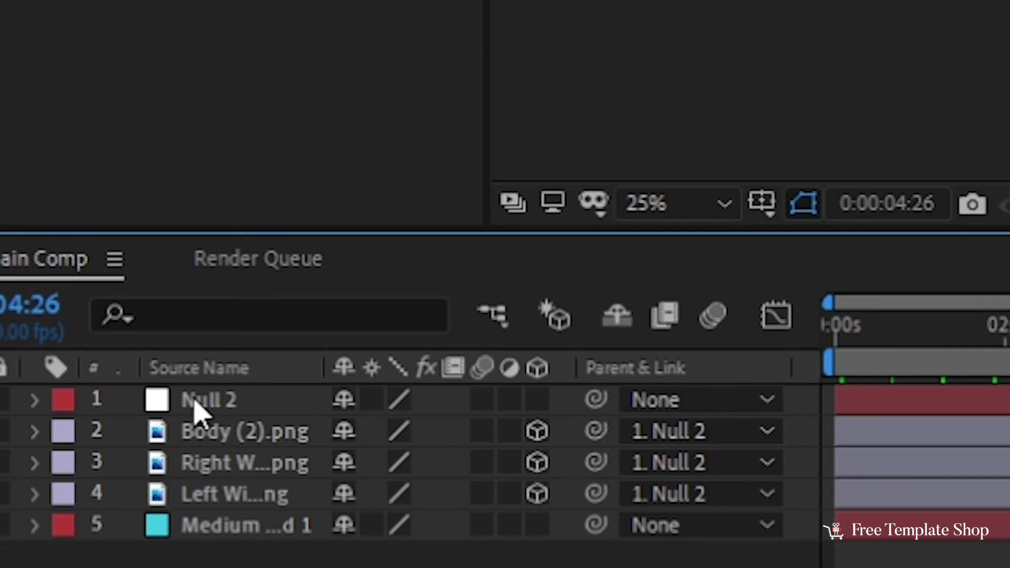
Make the null a 3D layer and rotate it to 94° Y Rotation and 15° Z Orientation
{"action": "left_click", "coordinate": [198, 409]}
{"action": "scroll", "coordinate": [468, 282], "scroll_direction": "up", "scroll_amount": 2}
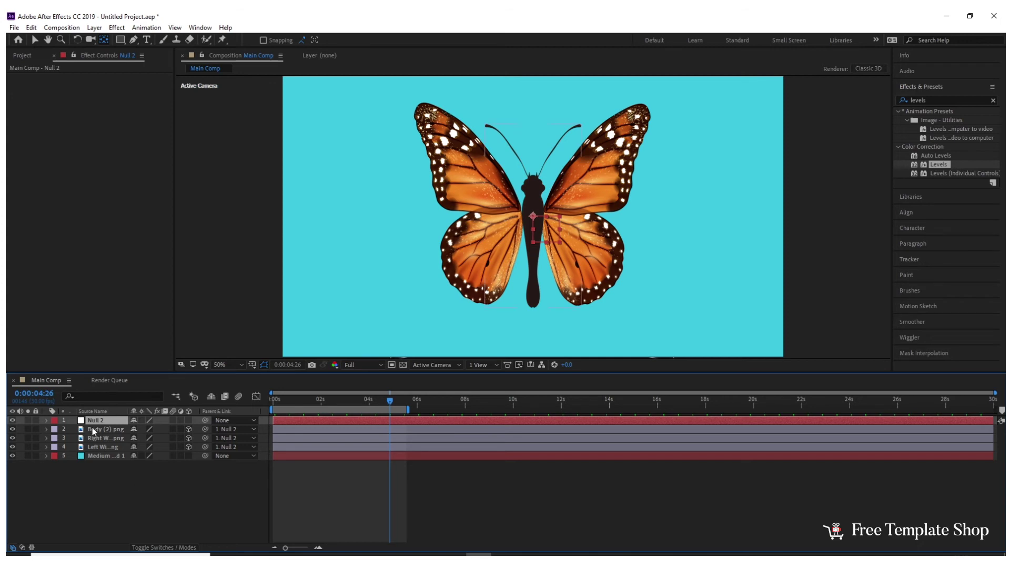
{"action": "left_click", "coordinate": [188, 420]}
{"action": "key", "text": "r"}
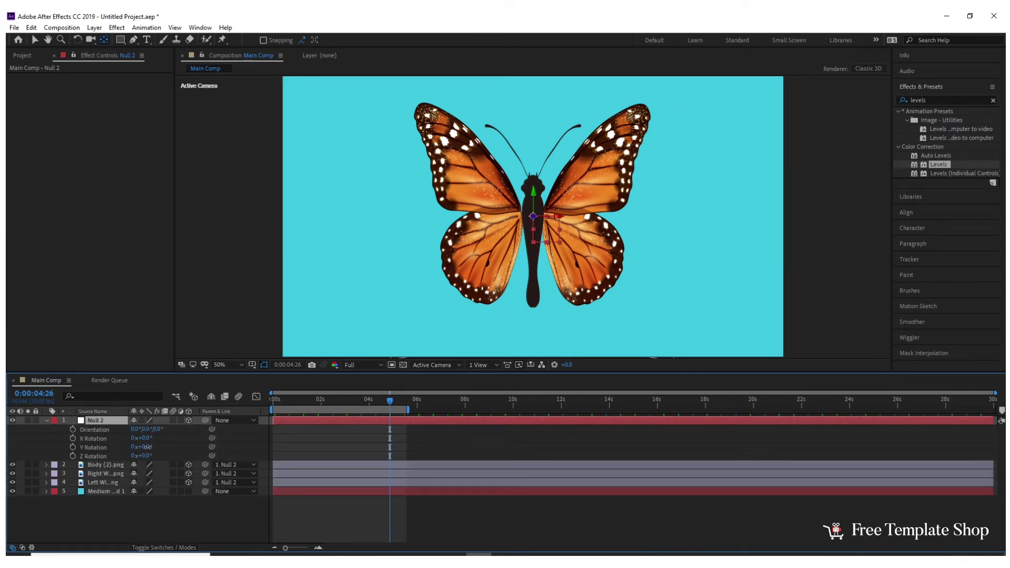
{"action": "left_click_drag", "start_coordinate": [146, 447], "coordinate": [185, 447]}
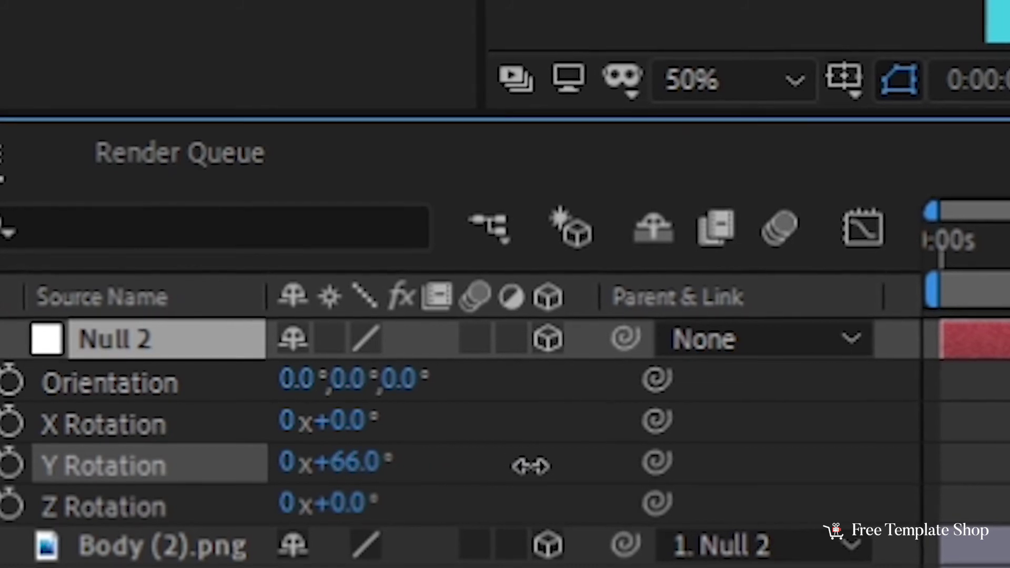
{"action": "left_click_drag", "start_coordinate": [530, 465], "coordinate": [582, 465]}
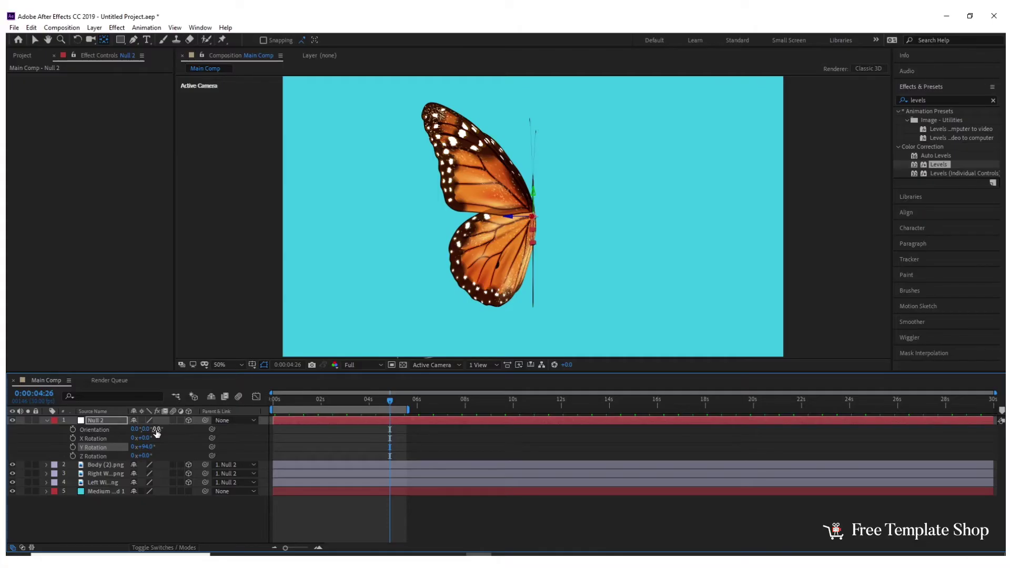
{"action": "left_click_drag", "start_coordinate": [156, 429], "coordinate": [168, 429]}
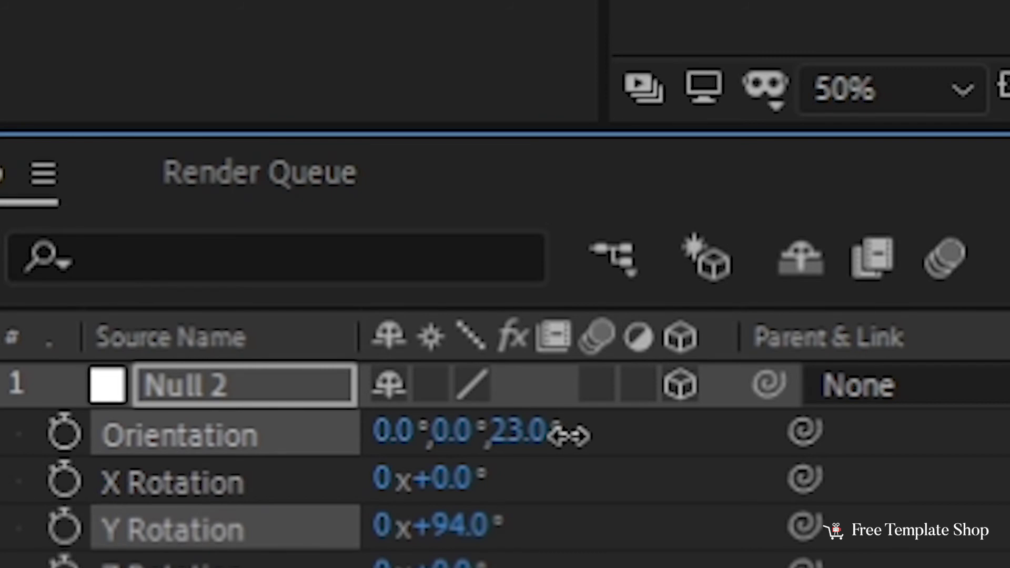
{"action": "left_click_drag", "start_coordinate": [568, 435], "coordinate": [545, 437]}
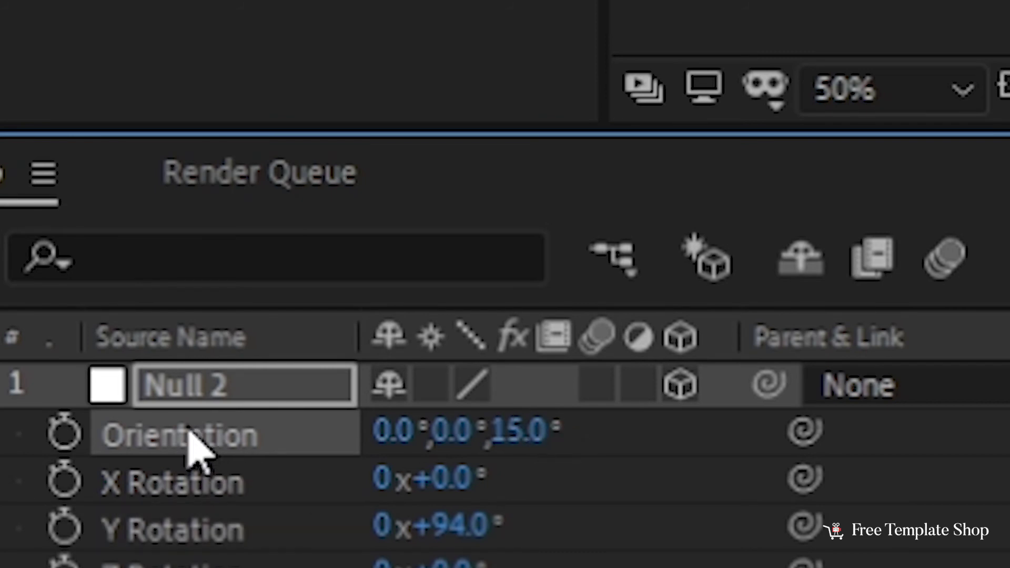
Scale the null down to 34% on all axes, previewing the flapping from the start at a larger size first
{"action": "key", "text": "s"}
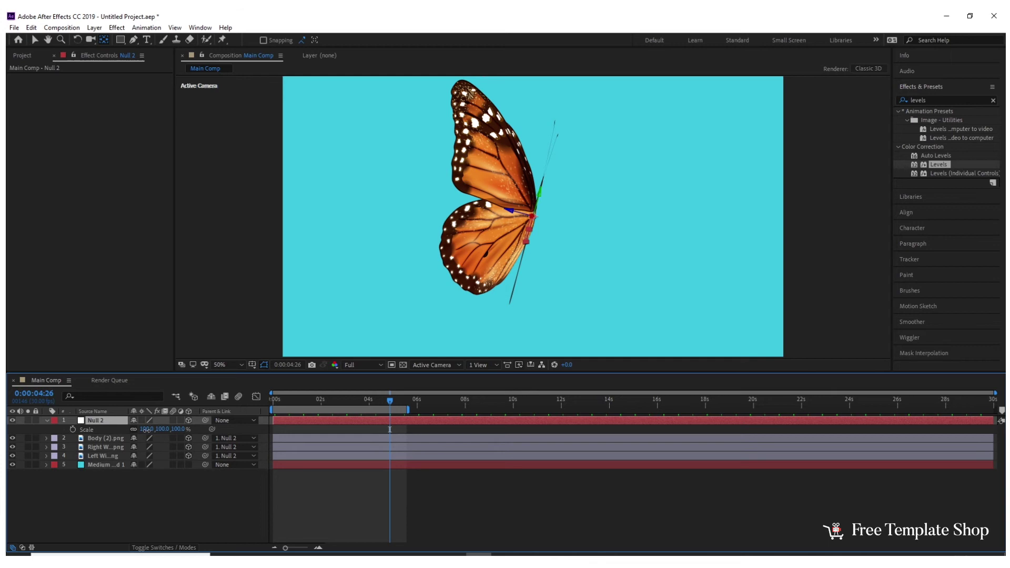
{"action": "left_click_drag", "start_coordinate": [151, 429], "coordinate": [117, 432]}
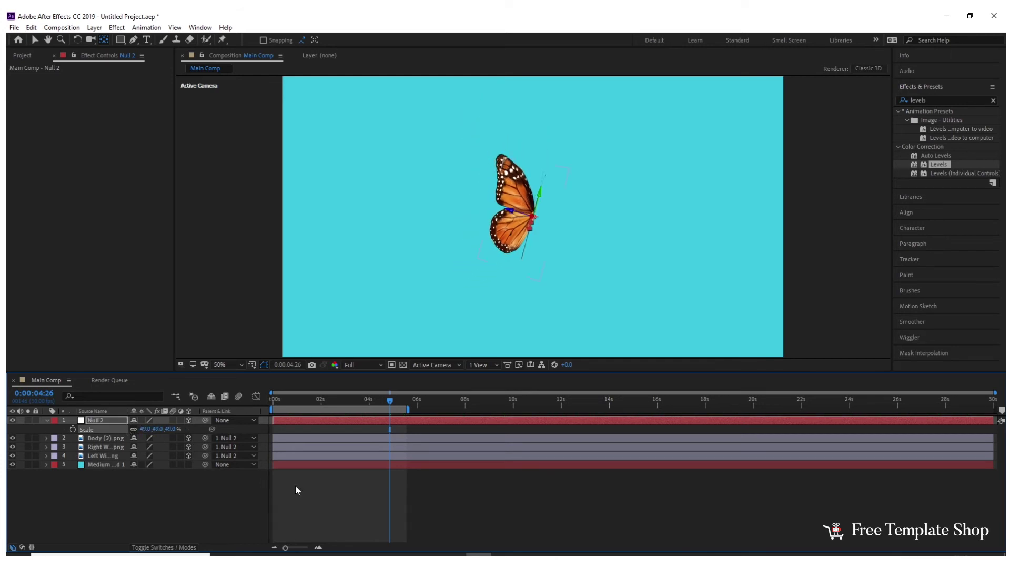
{"action": "left_click", "coordinate": [447, 506]}
{"action": "key", "text": "Home"}
{"action": "key", "text": "space"}
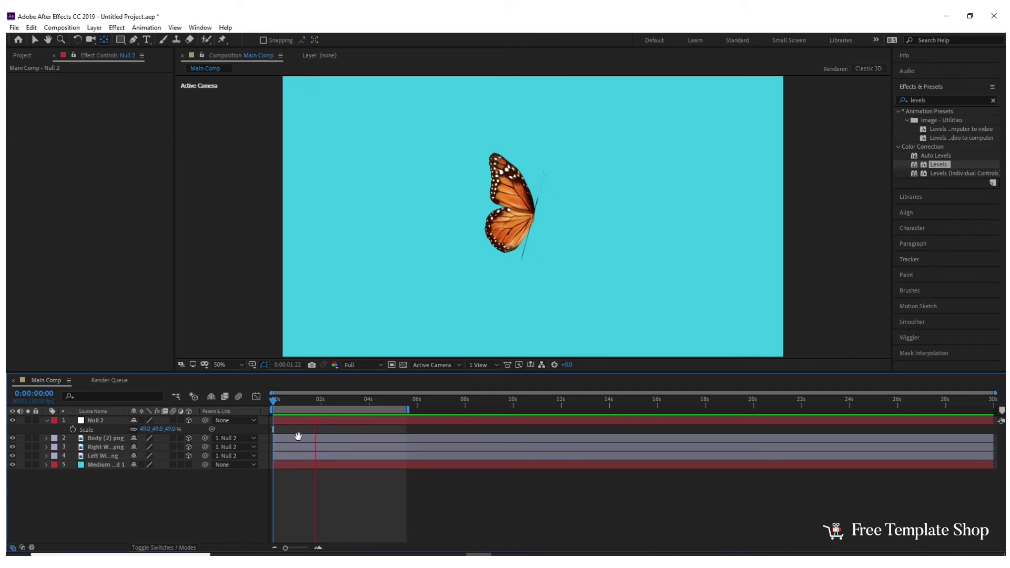
{"action": "key", "text": "space"}
{"action": "left_click_drag", "start_coordinate": [145, 430], "coordinate": [116, 431]}
{"action": "left_click", "coordinate": [477, 497]}
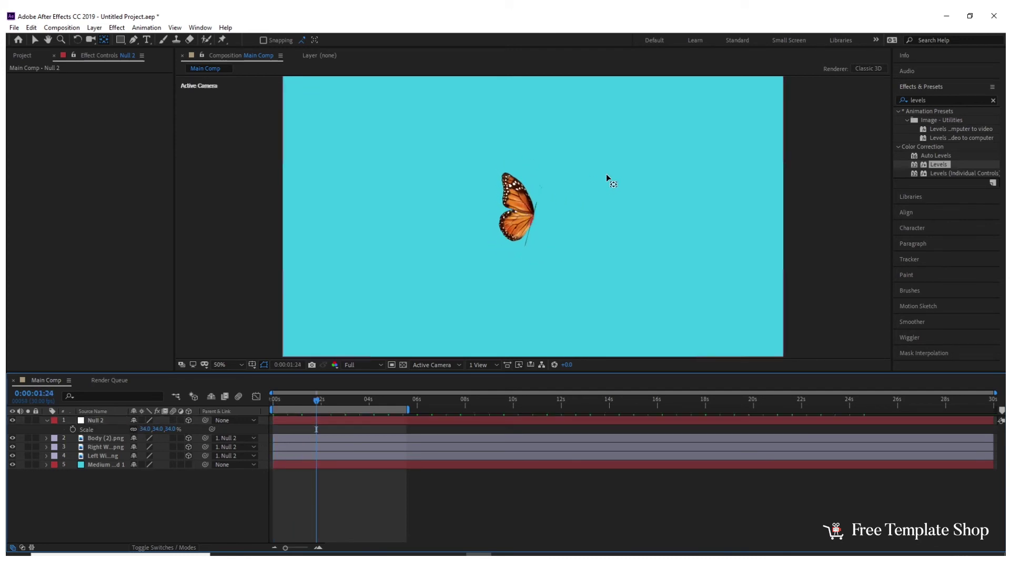
Set the null's X Position to -129, outside the frame's left edge, and add a Position keyframe at 0:00:00:00
{"action": "scroll", "coordinate": [609, 180], "scroll_direction": "down", "scroll_amount": 2}
{"action": "left_click", "coordinate": [95, 420]}
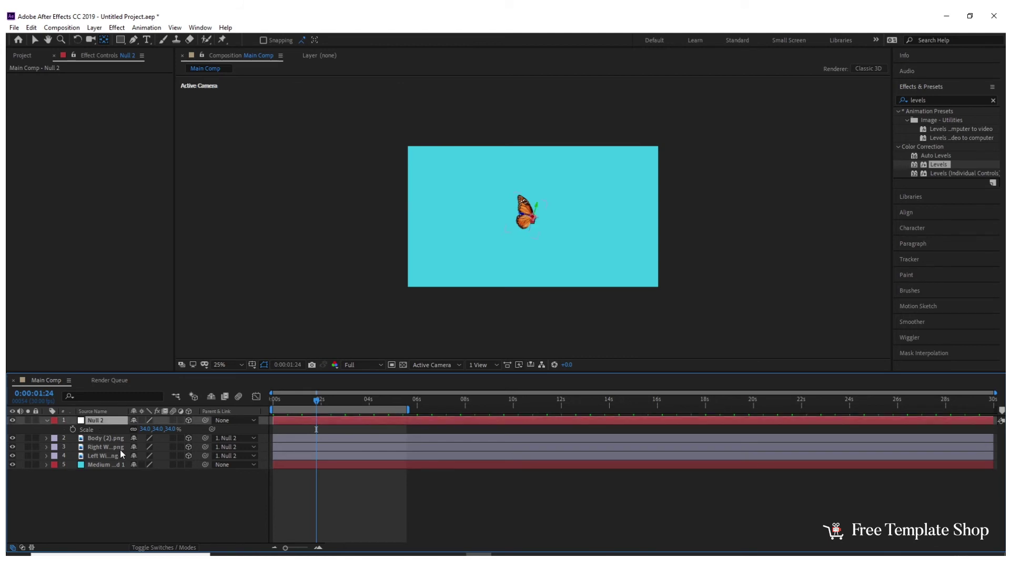
{"action": "key", "text": "p"}
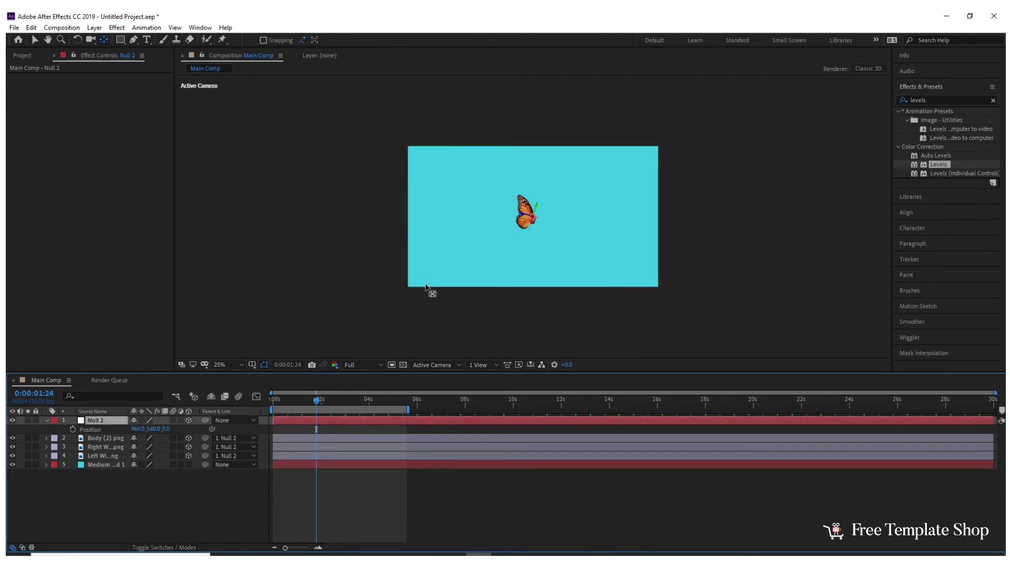
{"action": "key", "text": "period"}
{"action": "left_click_drag", "start_coordinate": [140, 433], "coordinate": [46, 457]}
{"action": "left_click", "coordinate": [108, 438]}
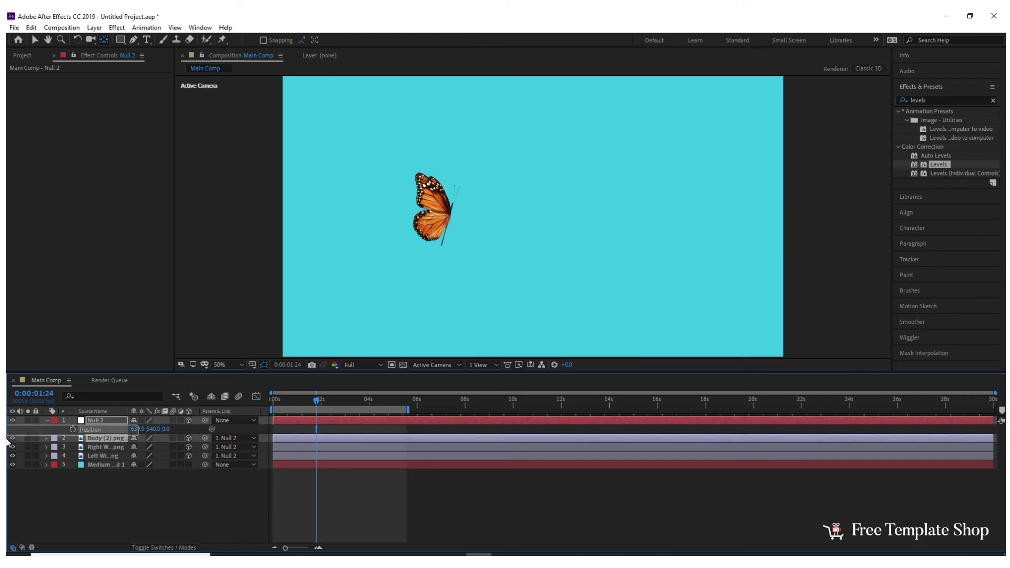
{"action": "left_click_drag", "start_coordinate": [146, 432], "coordinate": [124, 480]}
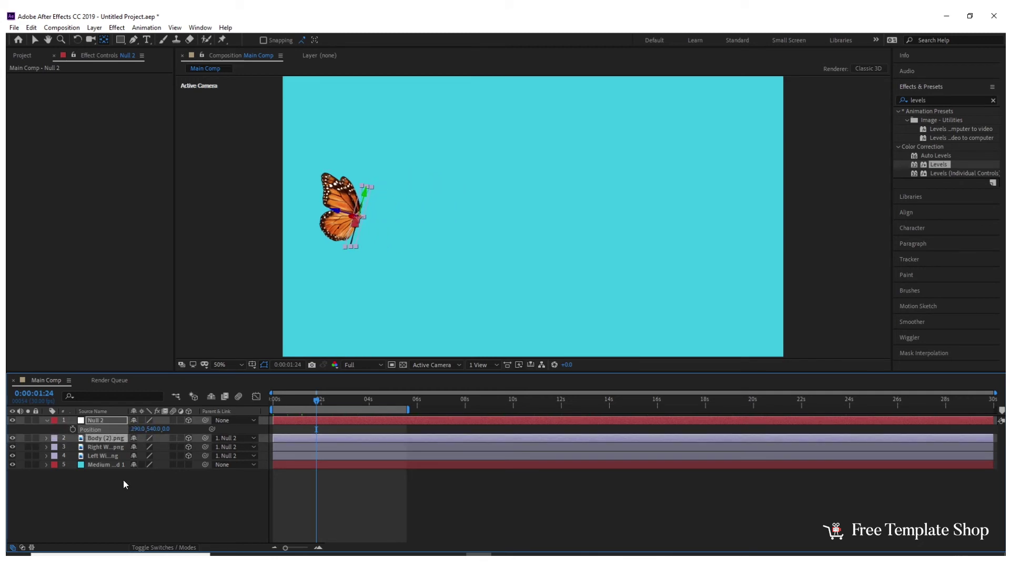
{"action": "left_click_drag", "start_coordinate": [140, 432], "coordinate": [6, 519]}
{"action": "left_click", "coordinate": [73, 432]}
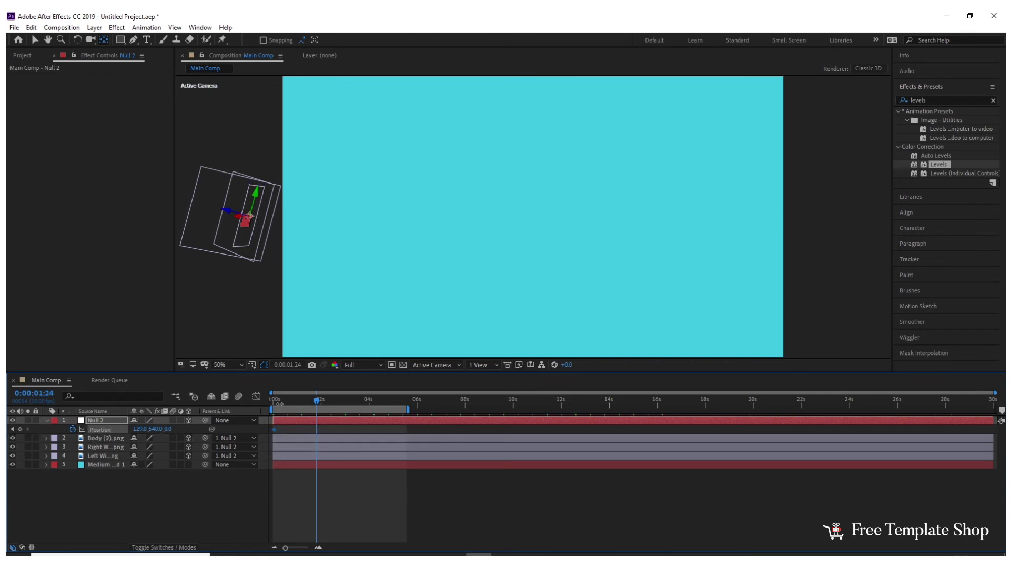
Keyframe the null's Position at 0:00:01:11 beyond the frame's right edge, with X about 2092 and Y 225
{"action": "left_click_drag", "start_coordinate": [284, 407], "coordinate": [305, 407]}
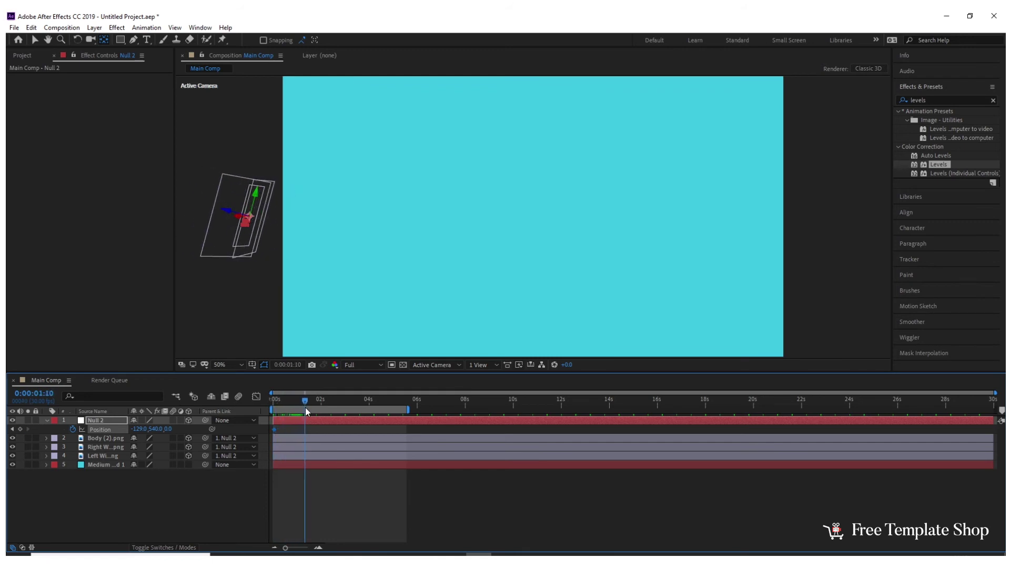
{"action": "left_click_drag", "start_coordinate": [138, 428], "coordinate": [899, 422]}
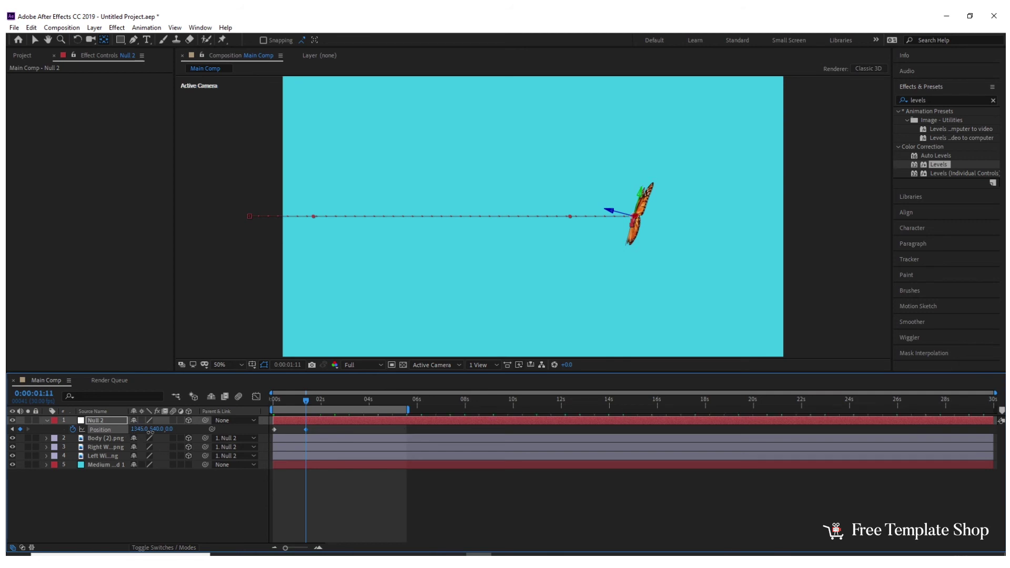
{"action": "left_click_drag", "start_coordinate": [151, 431], "coordinate": [544, 446]}
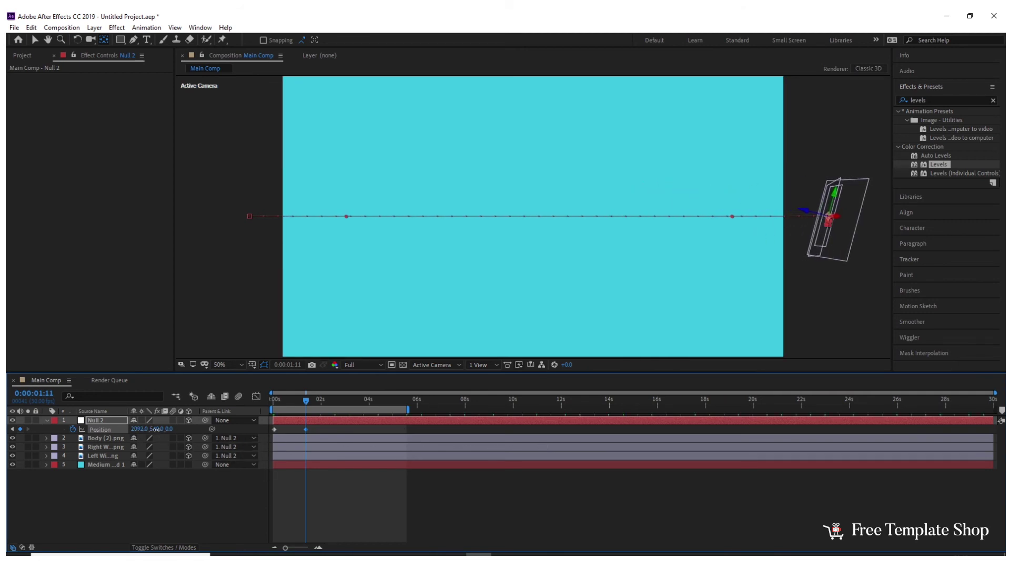
{"action": "left_click_drag", "start_coordinate": [156, 429], "coordinate": [8, 416]}
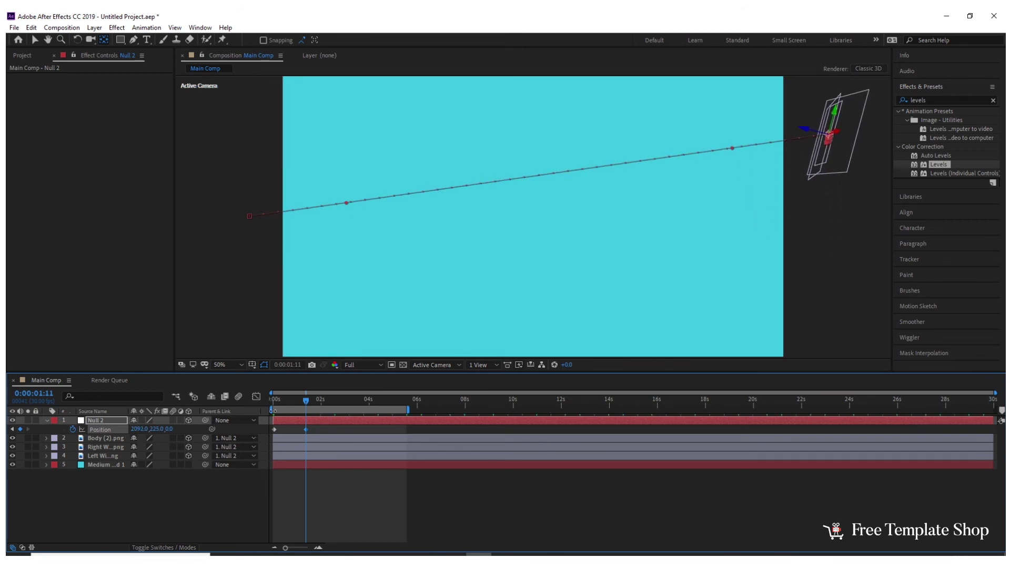
Preview the flight, move the null's last Position keyframe to just before 4 seconds and replay it
{"action": "key", "text": "space"}
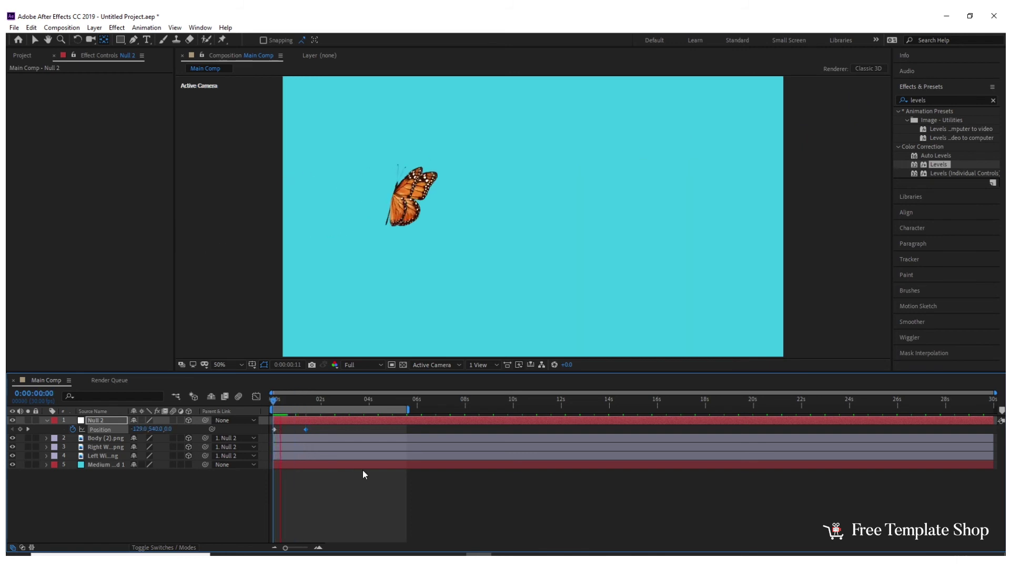
{"action": "key", "text": "space"}
{"action": "left_click_drag", "start_coordinate": [307, 430], "coordinate": [363, 430]}
{"action": "key", "text": "space"}
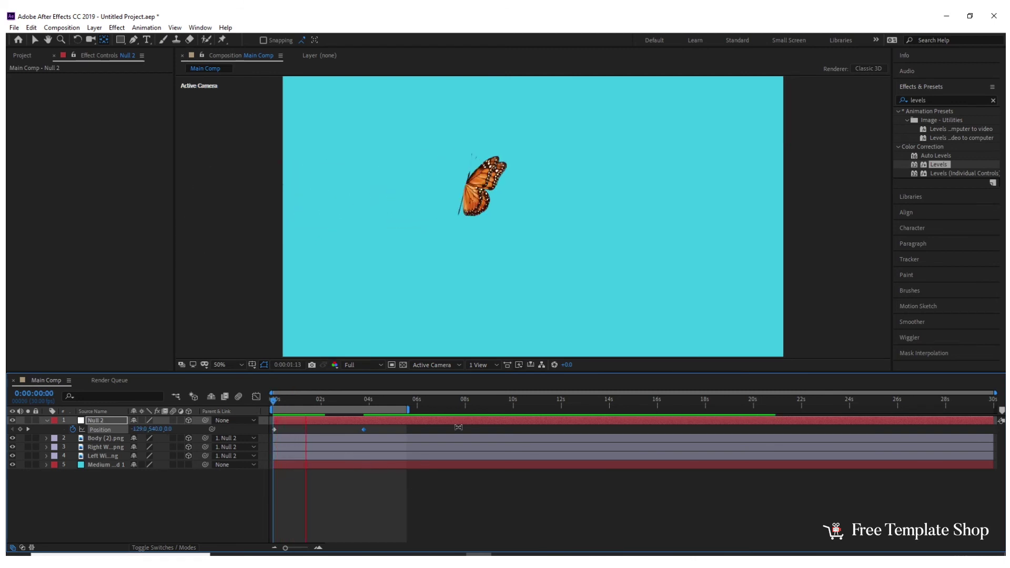
{"action": "scroll", "coordinate": [523, 309], "scroll_direction": "down", "scroll_amount": 2}
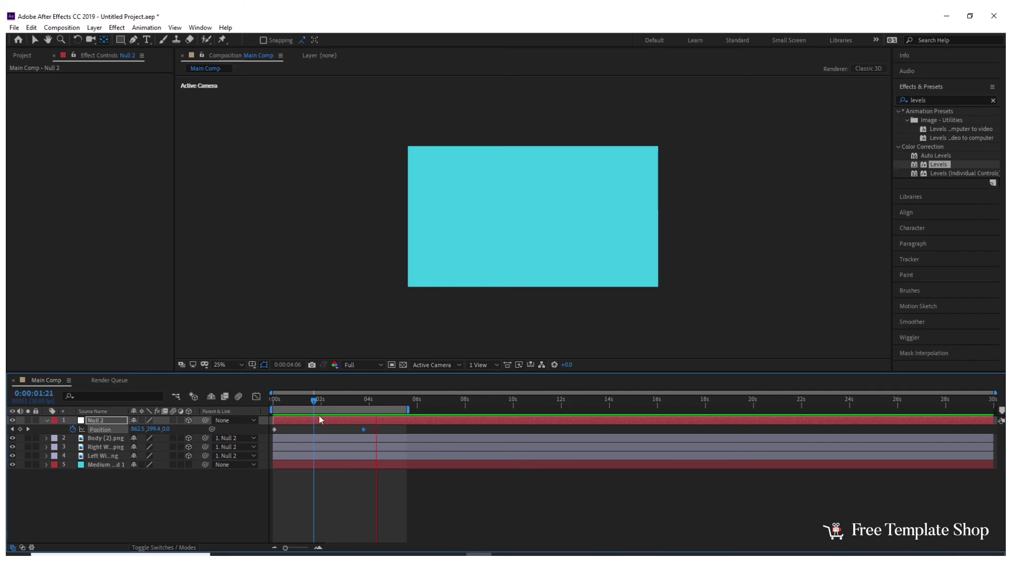
Apply Easy Ease to both of the null's Position keyframes and preview the flight
{"action": "left_click_drag", "start_coordinate": [371, 432], "coordinate": [277, 436]}
{"action": "right_click", "coordinate": [274, 434]}
{"action": "mouse_move", "coordinate": [324, 426]}
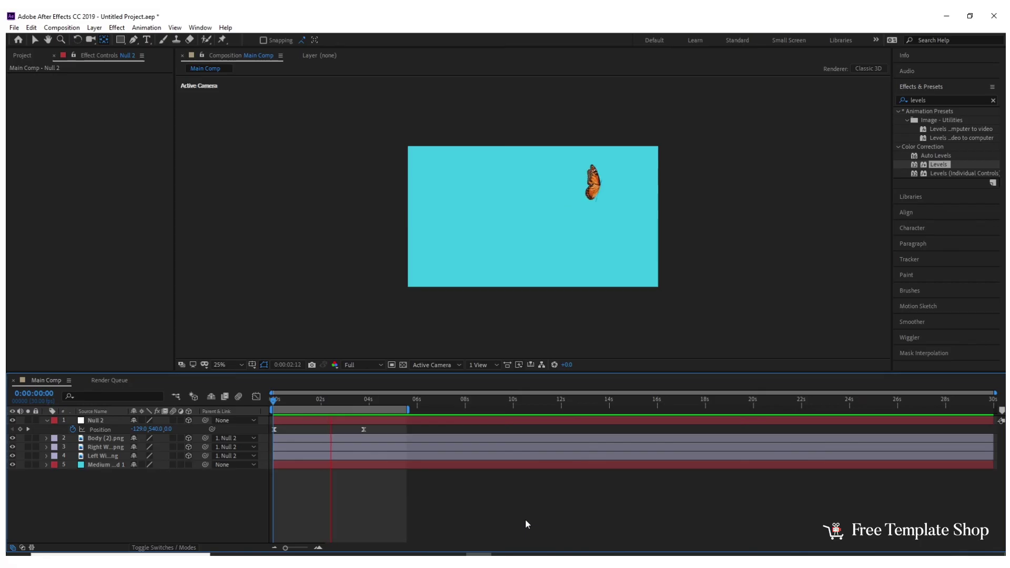
{"action": "key", "text": "space"}
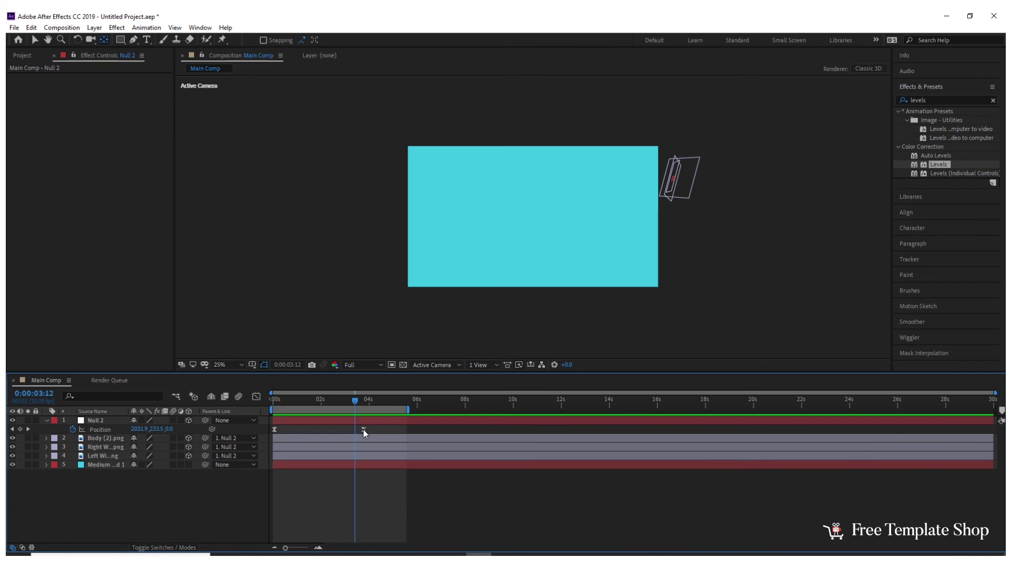
Move the null's last Position keyframe to about 6 seconds, extend the work area to about 7 seconds and replay the flight
{"action": "left_click_drag", "start_coordinate": [363, 429], "coordinate": [419, 434]}
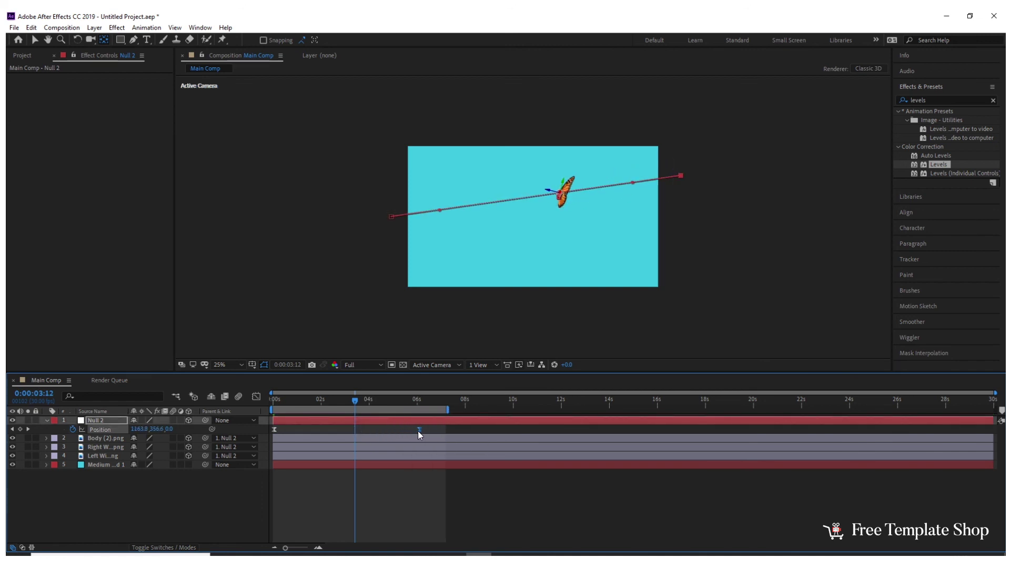
{"action": "key", "text": "space"}
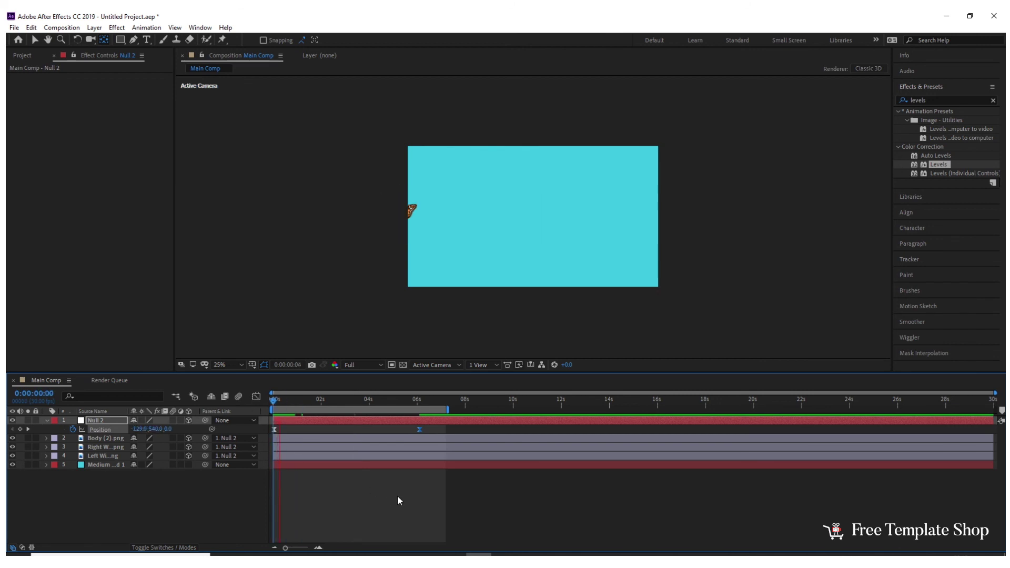